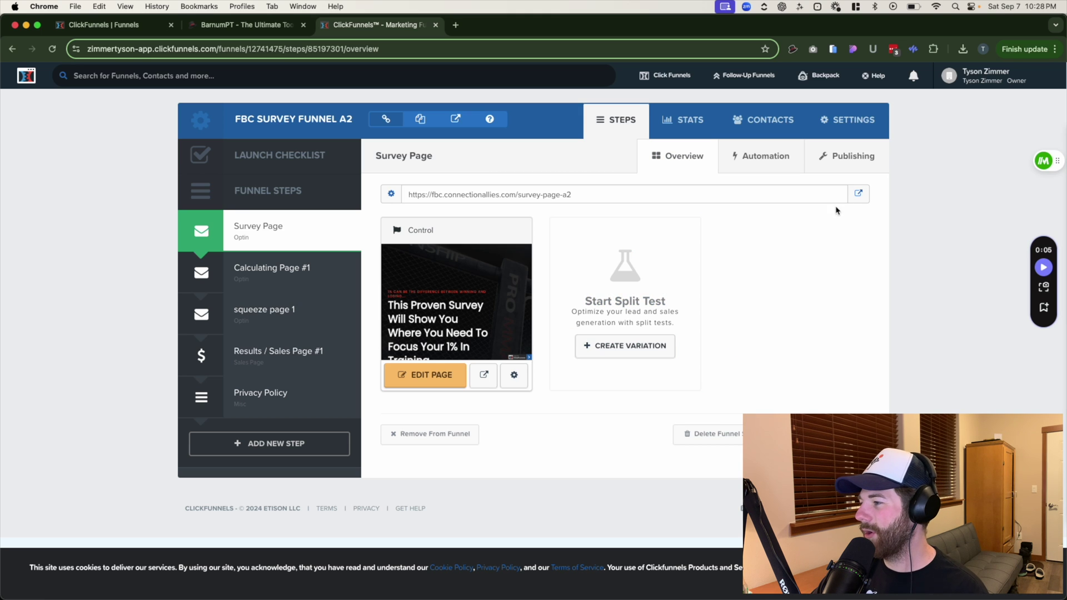
Open the live Survey Page of FBC Survey Funnel A2 in a new tab.
{"action": "left_click", "coordinate": [858, 194]}
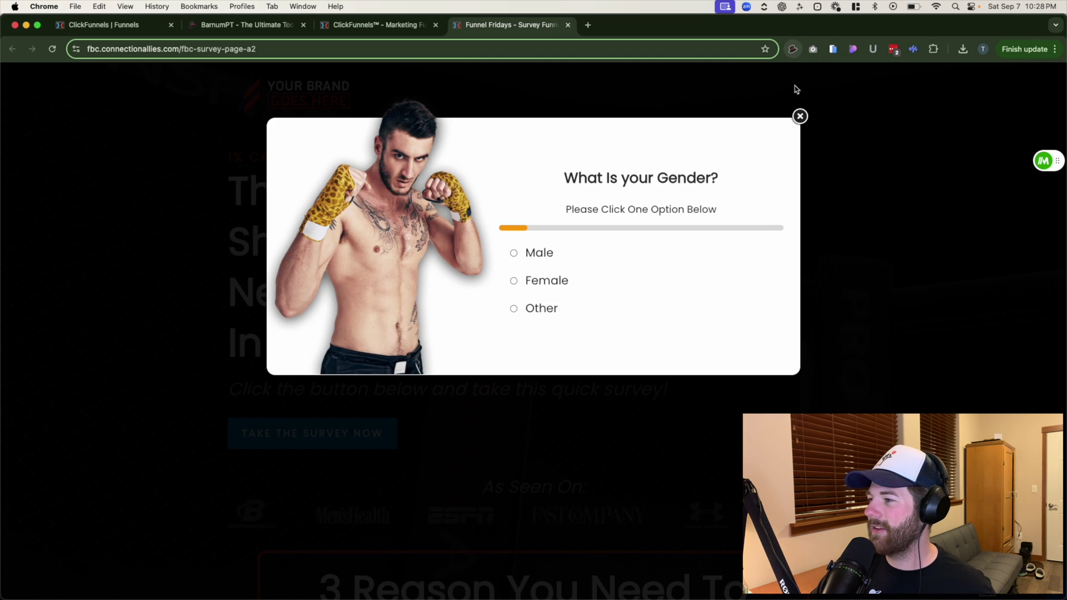
Dismiss the gender popup and copy the live survey page with BarnumPT's Save Page as Copy.
{"action": "left_click", "coordinate": [802, 65]}
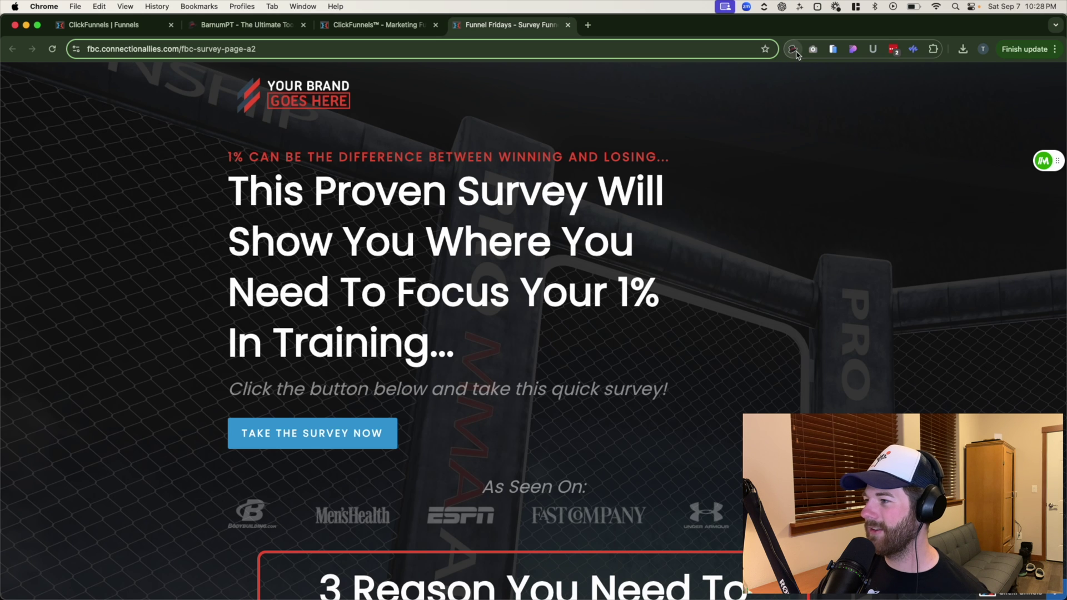
{"action": "left_click", "coordinate": [793, 50]}
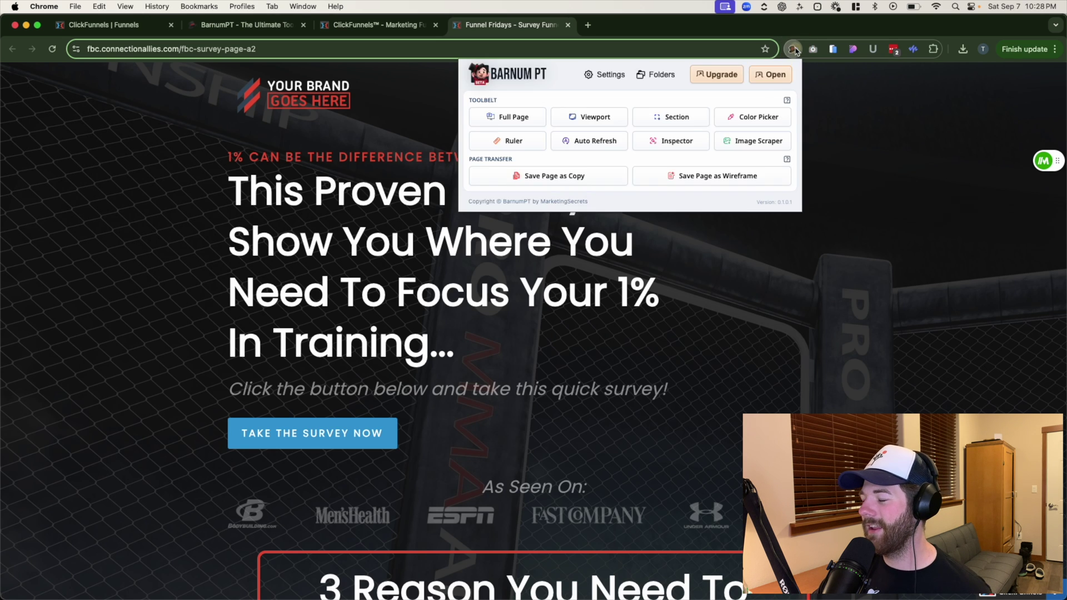
{"action": "left_click", "coordinate": [557, 183]}
{"action": "left_click", "coordinate": [521, 168]}
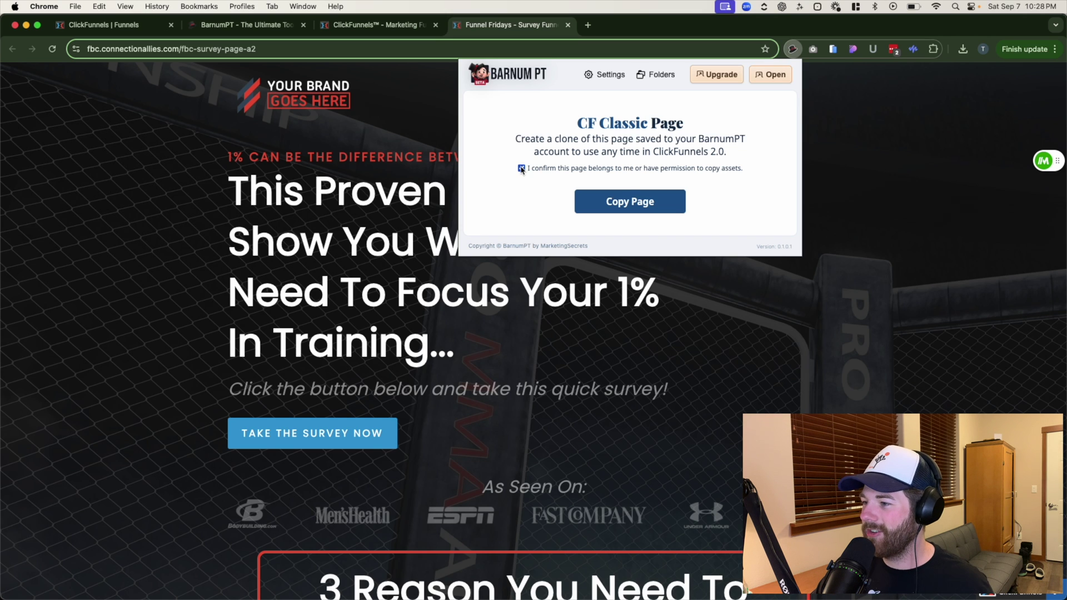
{"action": "left_click", "coordinate": [615, 209]}
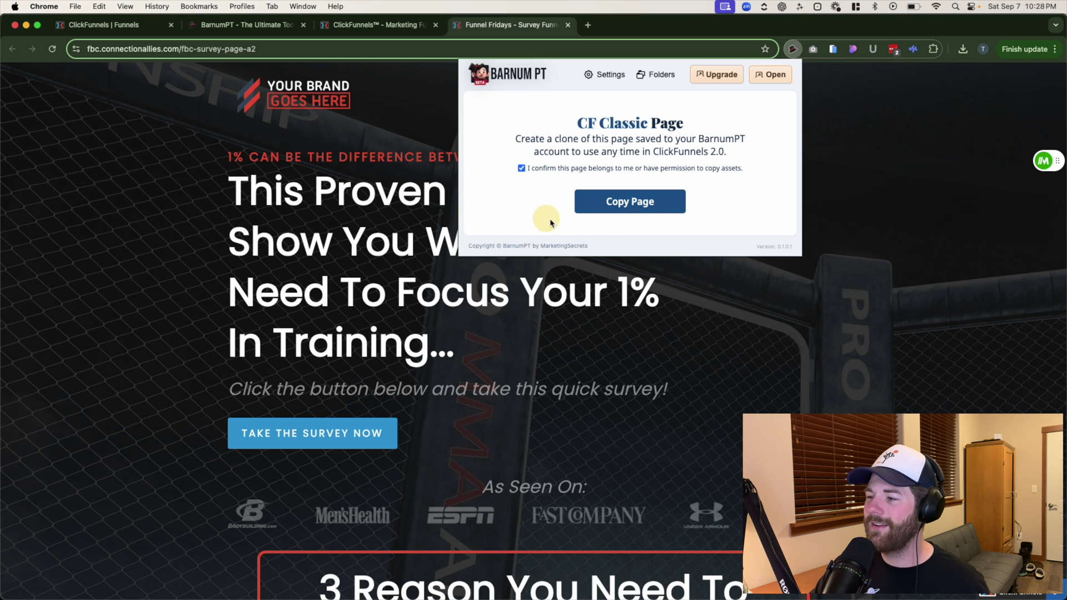
{"action": "left_click", "coordinate": [598, 206]}
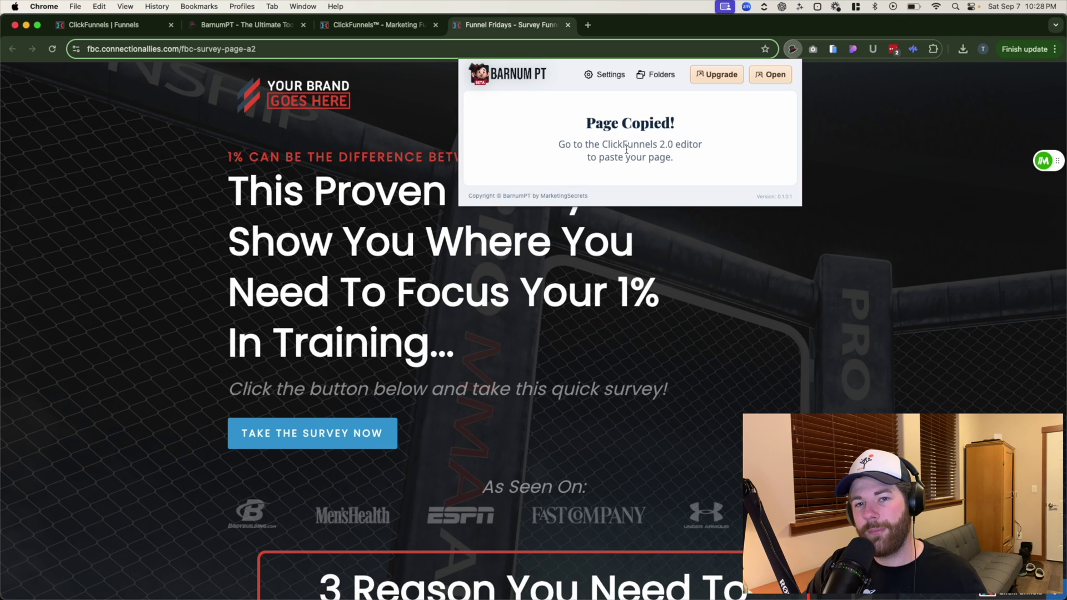
{"action": "left_click", "coordinate": [290, 146]}
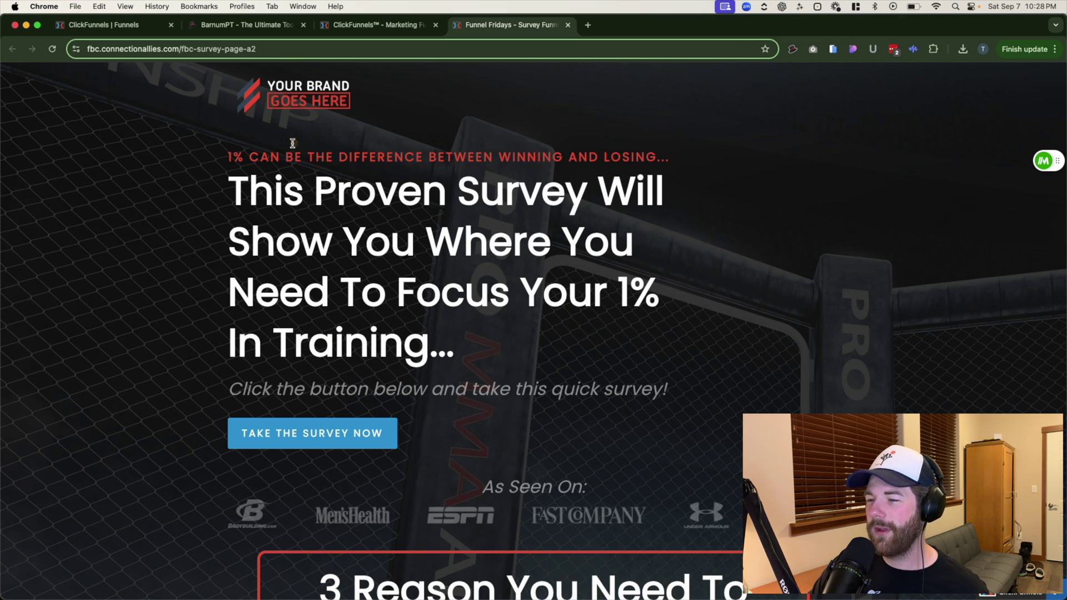
{"action": "left_click", "coordinate": [106, 24]}
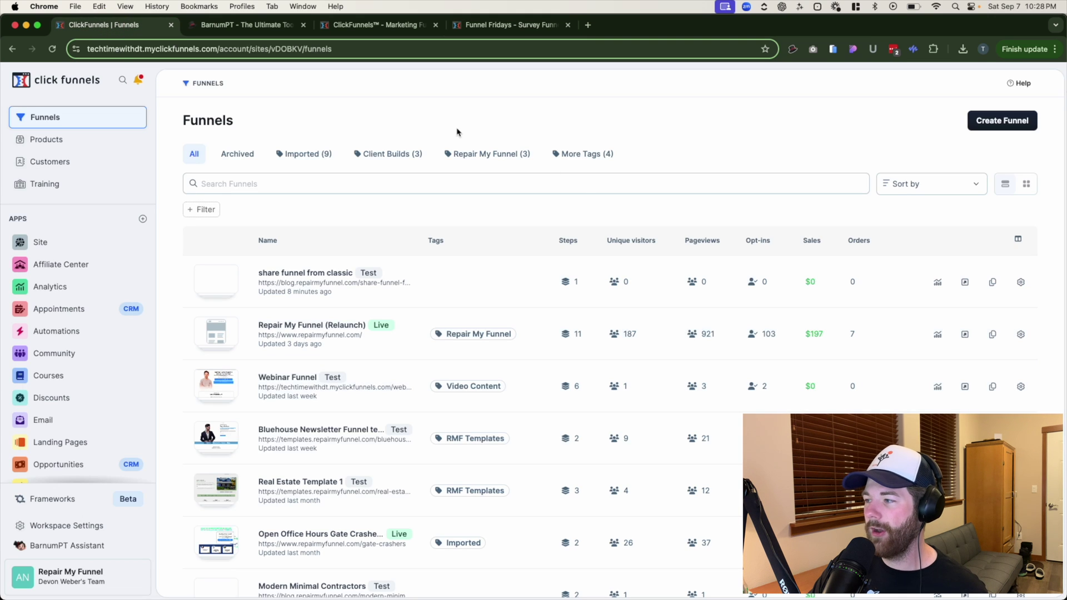
Create a blank funnel from scratch named 'survey funnel form classic'.
{"action": "left_click", "coordinate": [993, 124]}
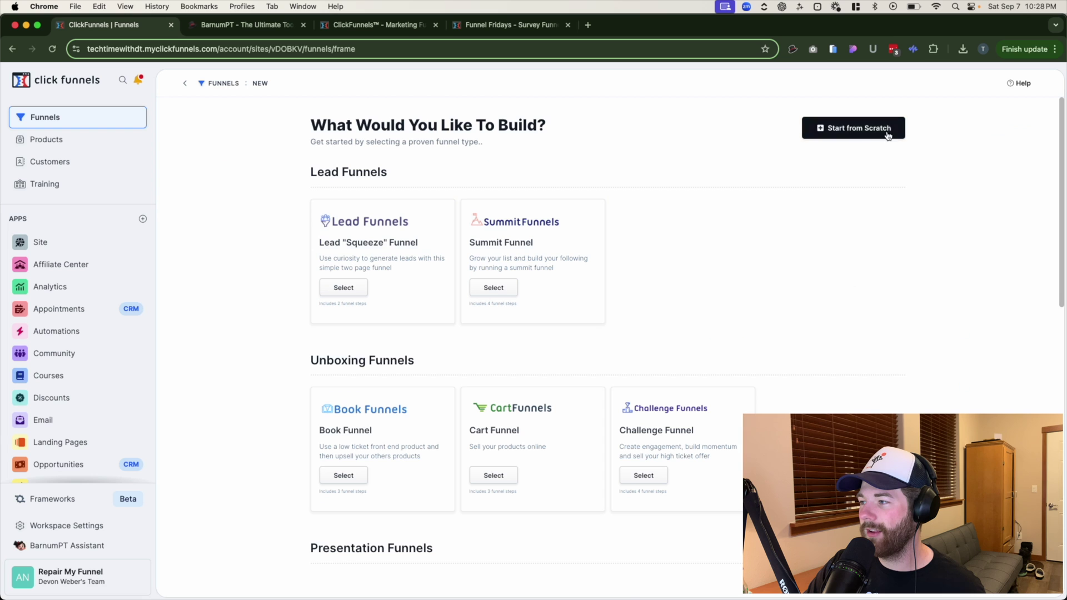
{"action": "left_click", "coordinate": [845, 131]}
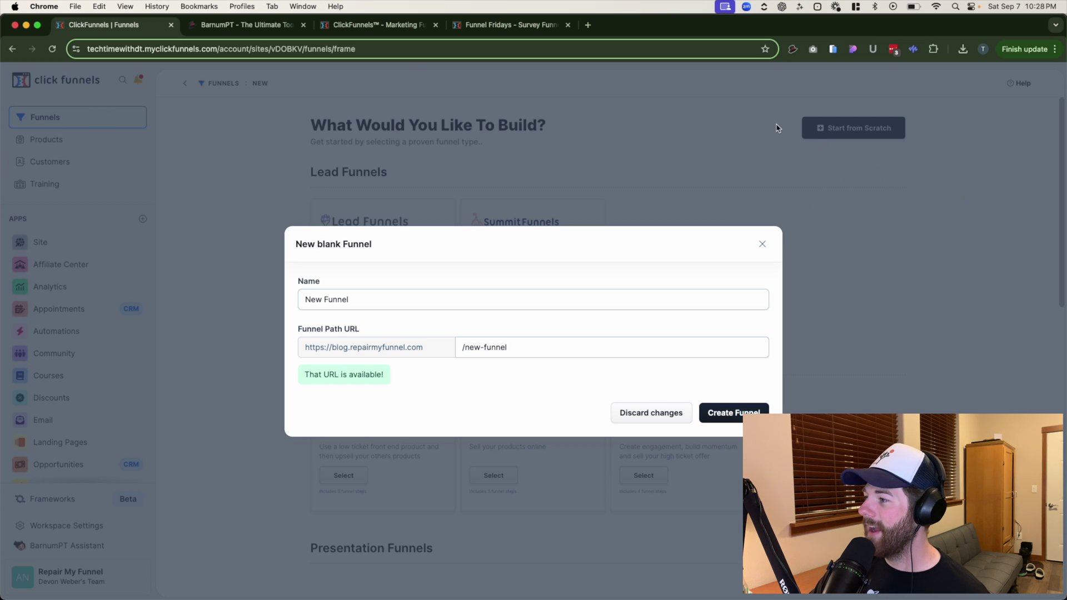
{"action": "triple_click", "coordinate": [369, 301]}
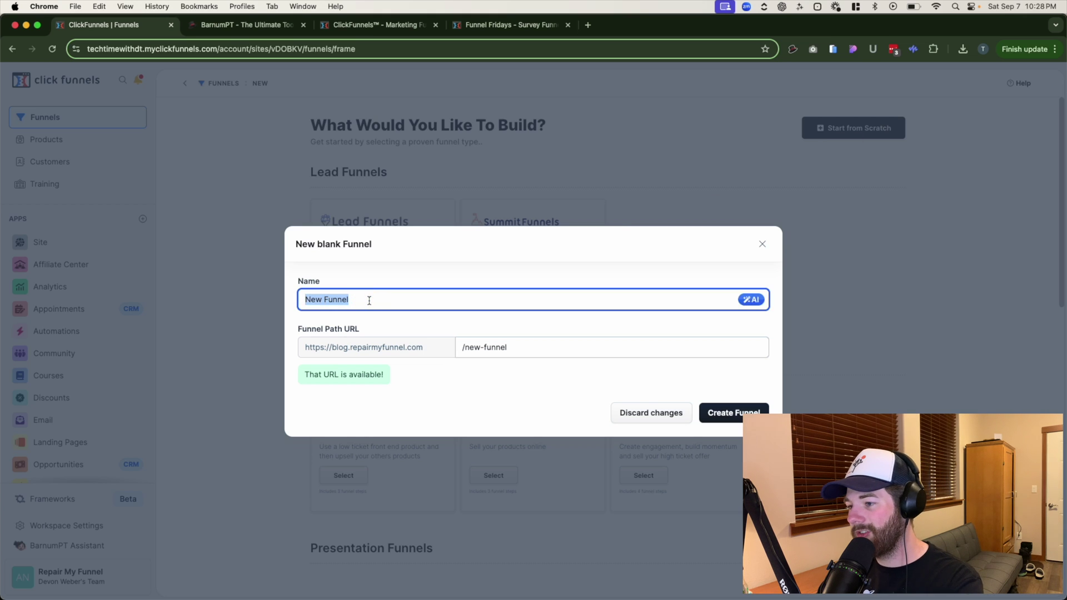
{"action": "type", "text": "new "}
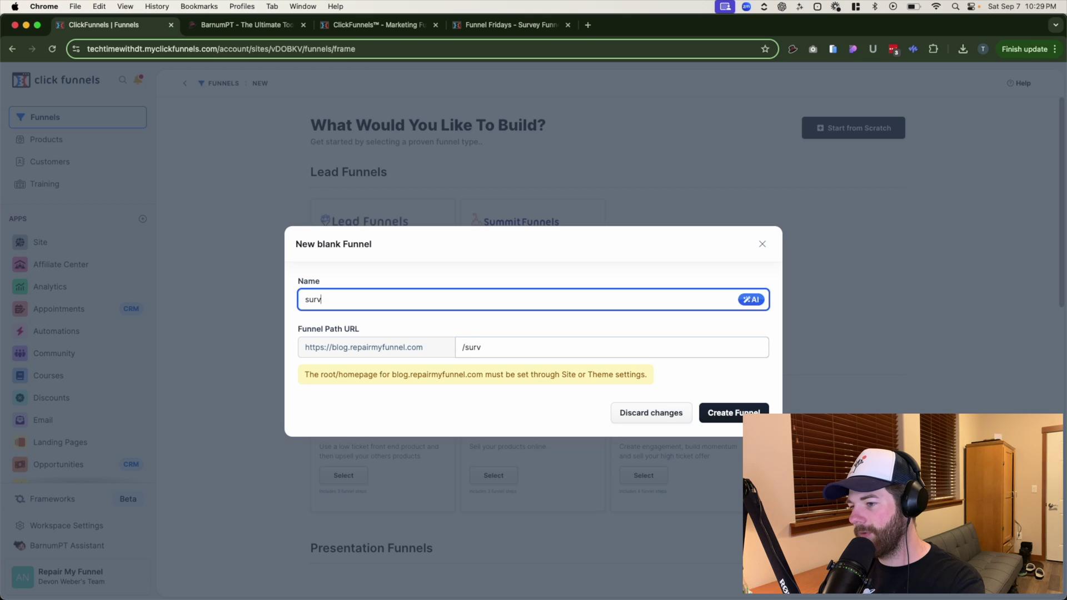
{"action": "type", "text": "survey funnel form classic"}
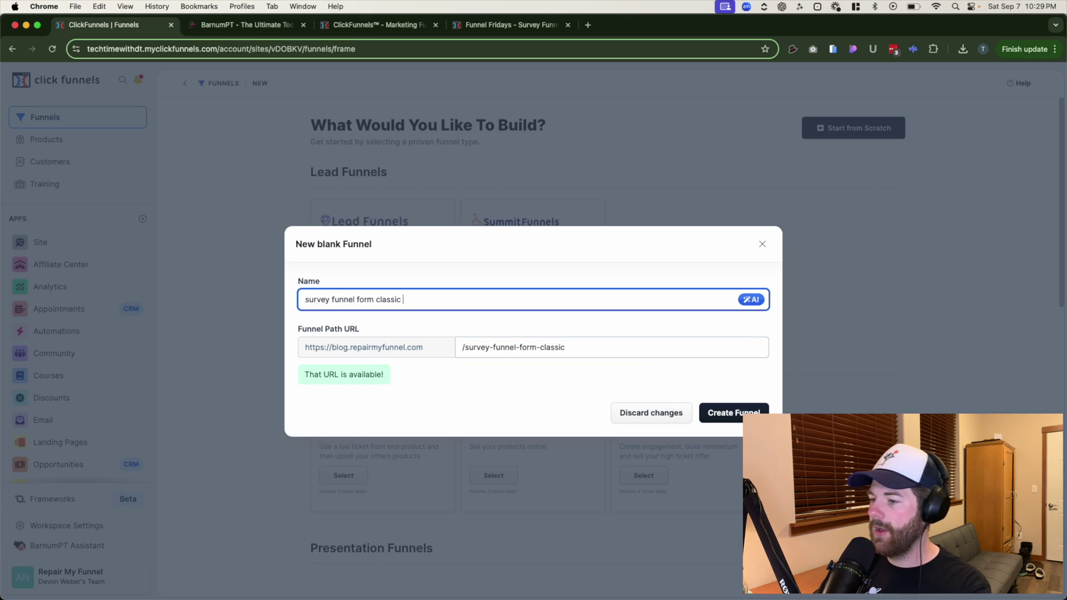
{"action": "left_click", "coordinate": [655, 396]}
{"action": "left_click", "coordinate": [722, 412]}
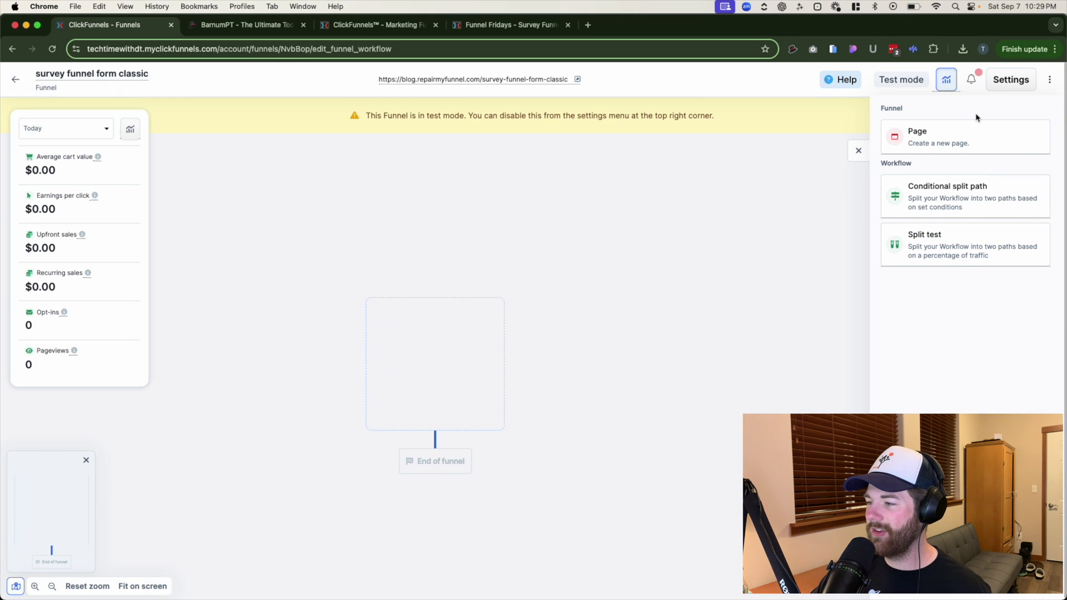
Add a new page step from a template and name it 'survey step 1'.
{"action": "left_click", "coordinate": [976, 136]}
{"action": "left_click", "coordinate": [623, 406]}
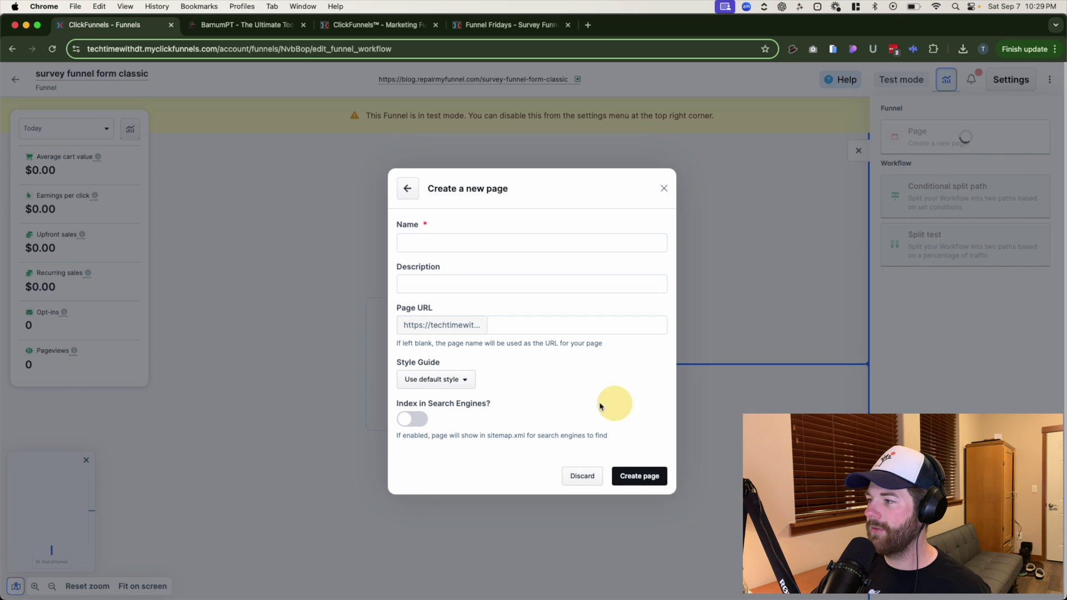
{"action": "left_click", "coordinate": [445, 247]}
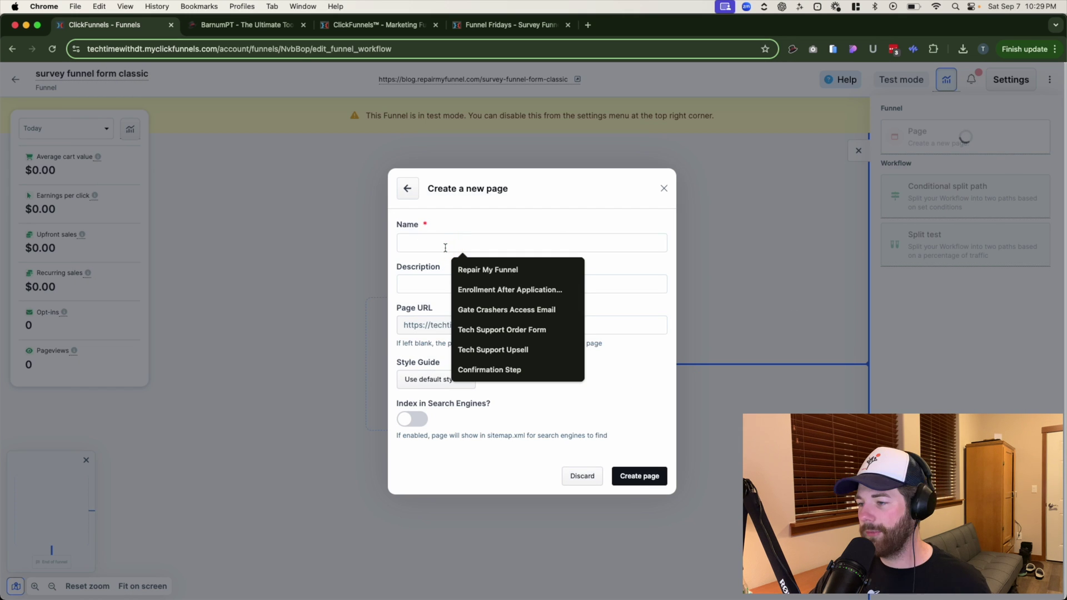
{"action": "left_click", "coordinate": [436, 244]}
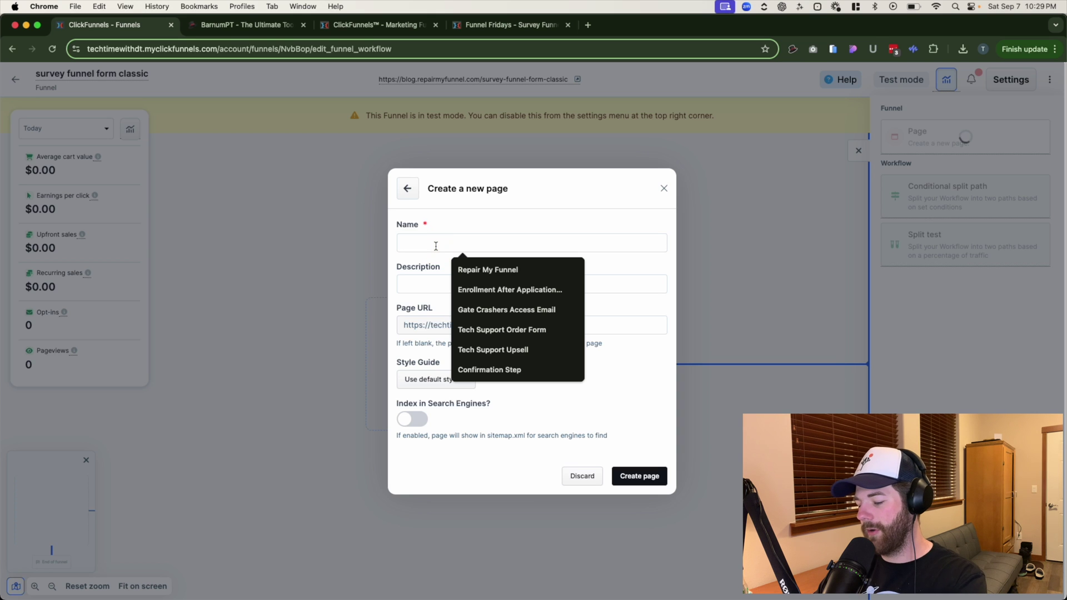
{"action": "type", "text": "s"}
{"action": "key", "text": "BackSpace"}
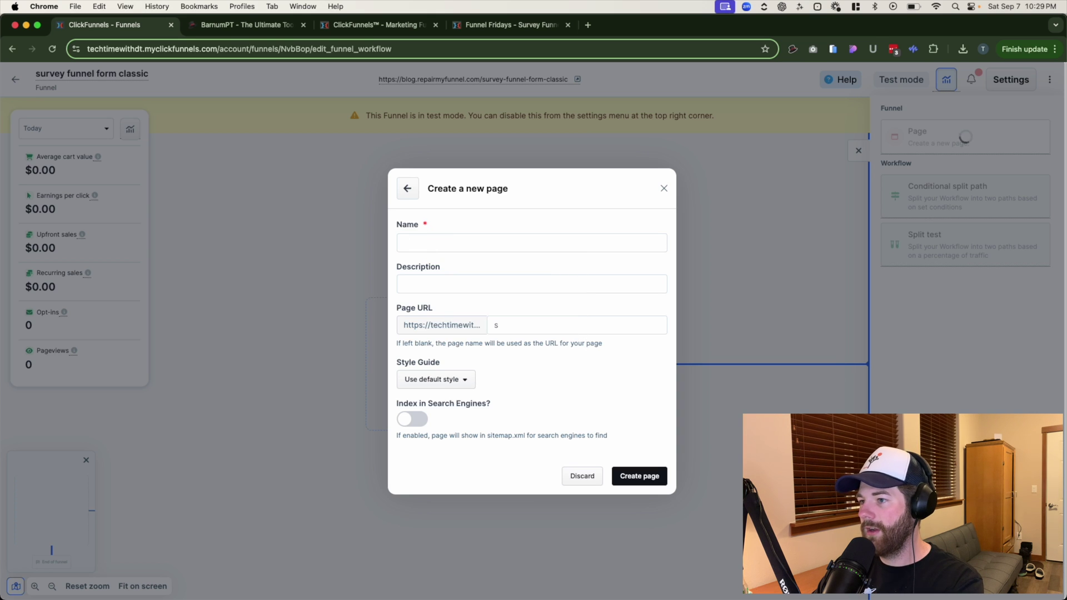
{"action": "type", "text": "survey step 1"}
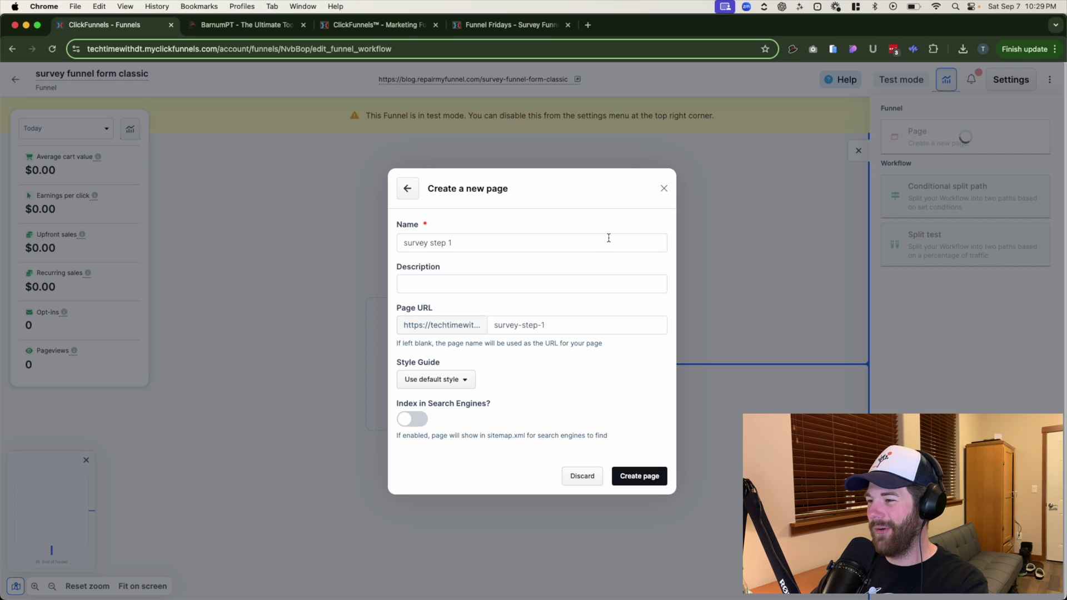
Create the 'survey step 1' page and open it in the page editor.
{"action": "left_click", "coordinate": [645, 476]}
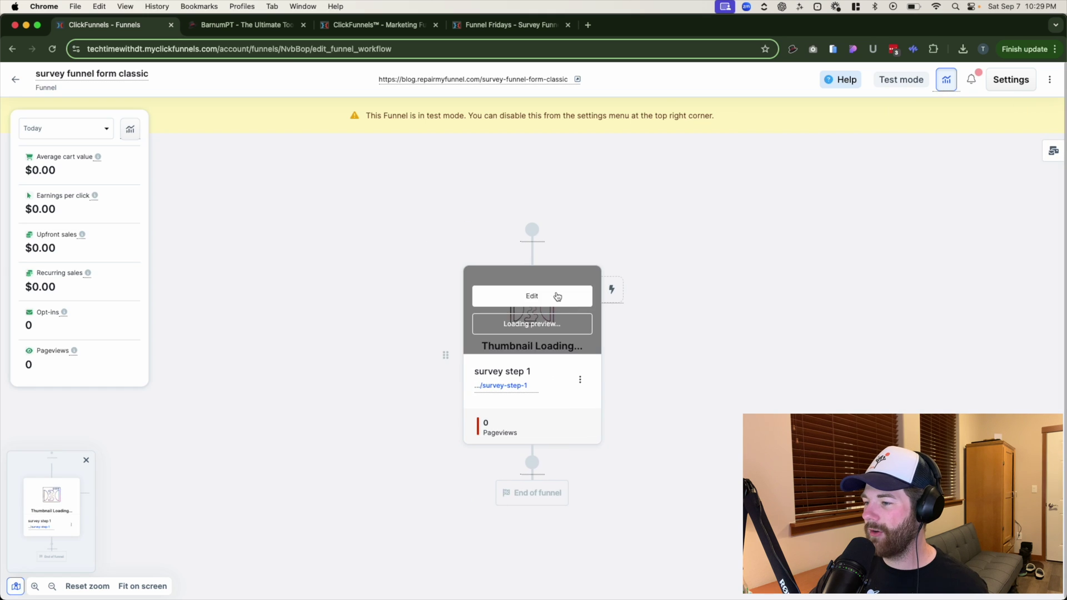
{"action": "left_click", "coordinate": [555, 297]}
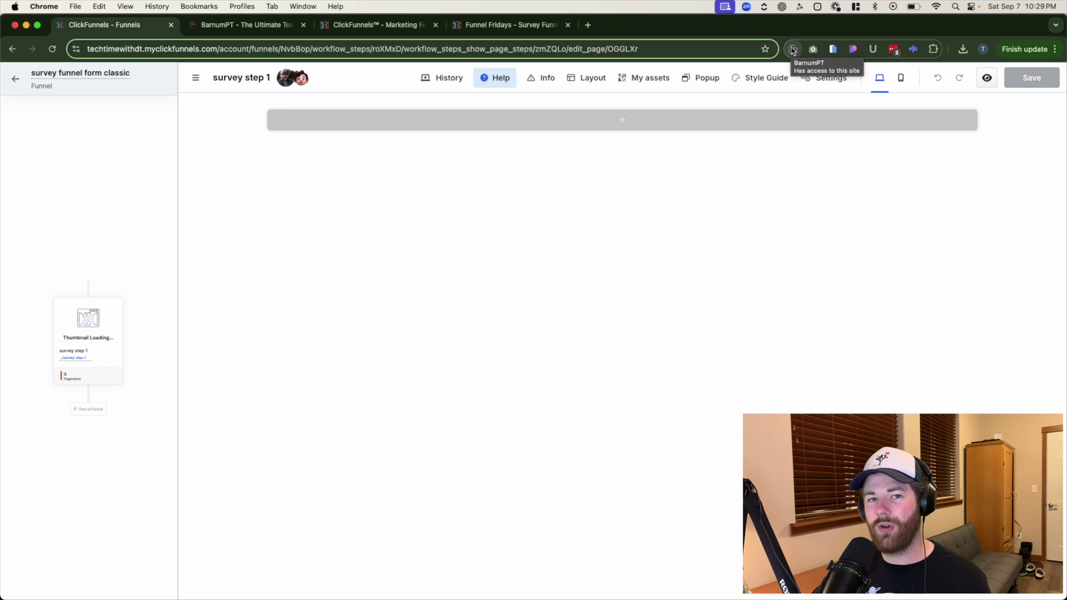
{"action": "left_click", "coordinate": [302, 81]}
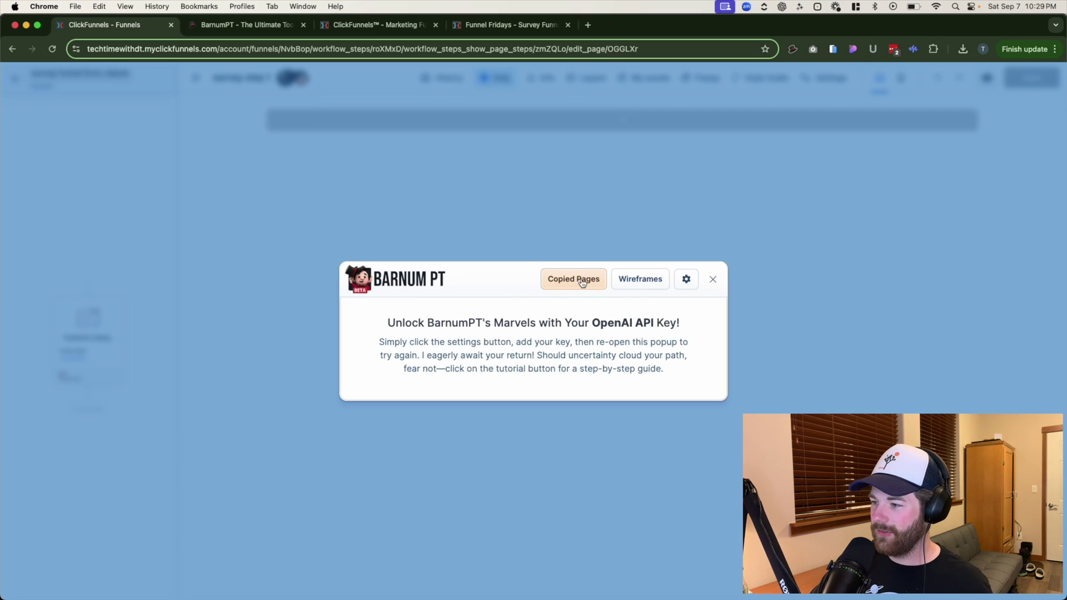
Go to the live MMA survey page and bring up the BarnumPT toolbelt there.
{"action": "left_click", "coordinate": [479, 22]}
{"action": "left_click", "coordinate": [792, 49]}
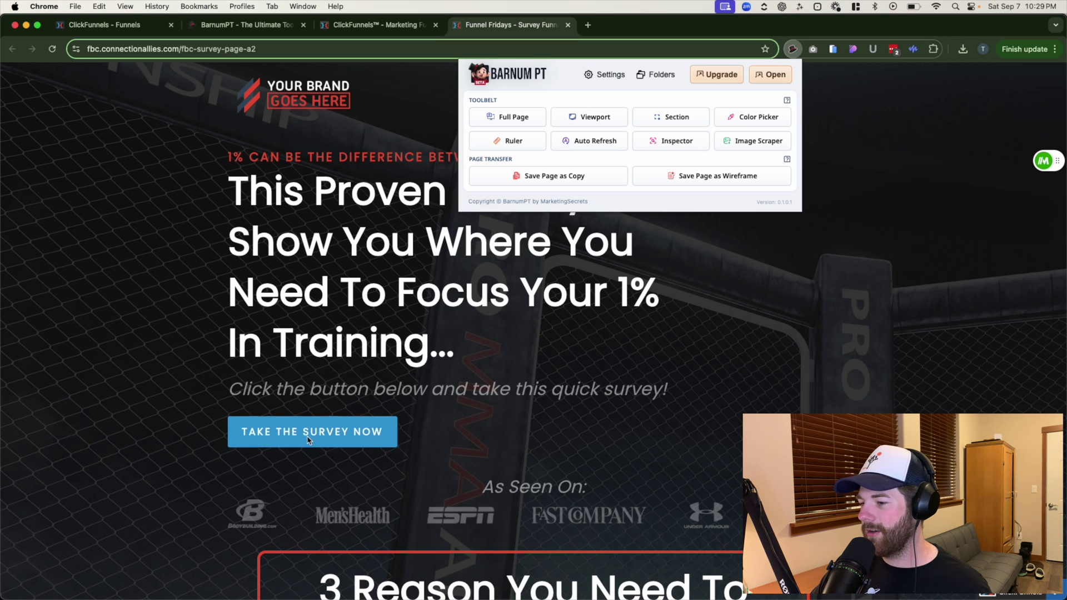
Review the survey page, then list BarnumPT's Copied Pages in the ClickFunnels 2.0 editor.
{"action": "scroll", "coordinate": [293, 440], "scroll_direction": "down", "scroll_amount": 5}
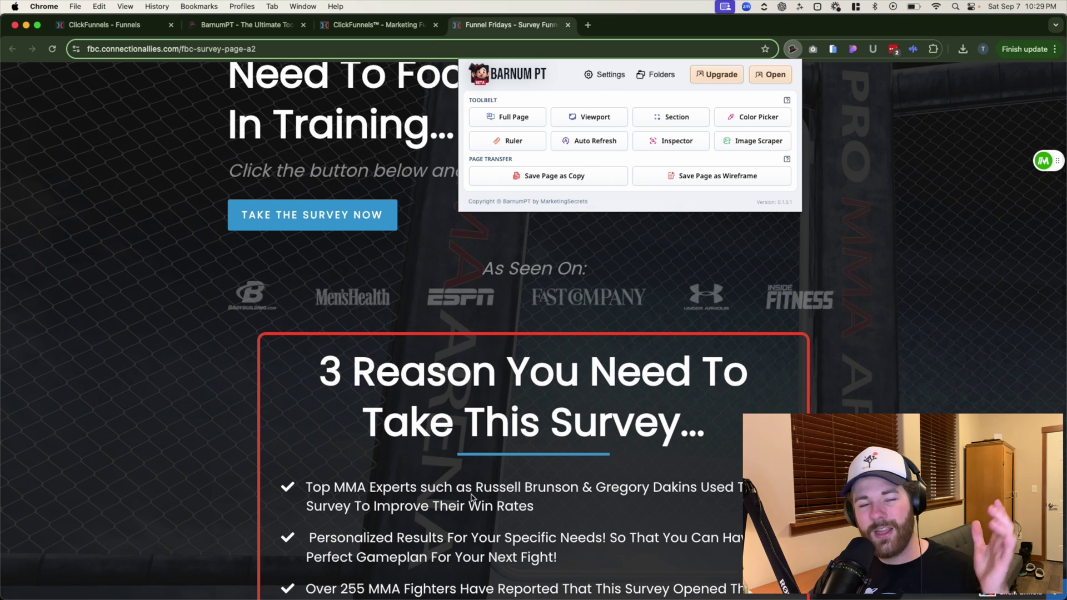
{"action": "scroll", "coordinate": [490, 395], "scroll_direction": "up", "scroll_amount": 5}
{"action": "scroll", "coordinate": [490, 394], "scroll_direction": "down", "scroll_amount": 1}
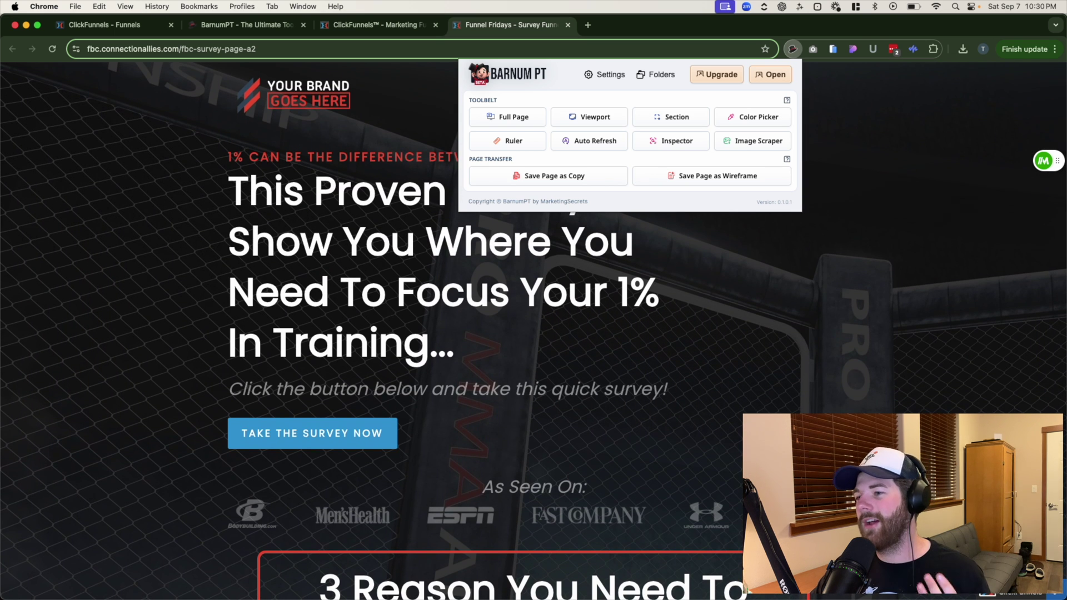
{"action": "scroll", "coordinate": [387, 314], "scroll_direction": "down", "scroll_amount": 3}
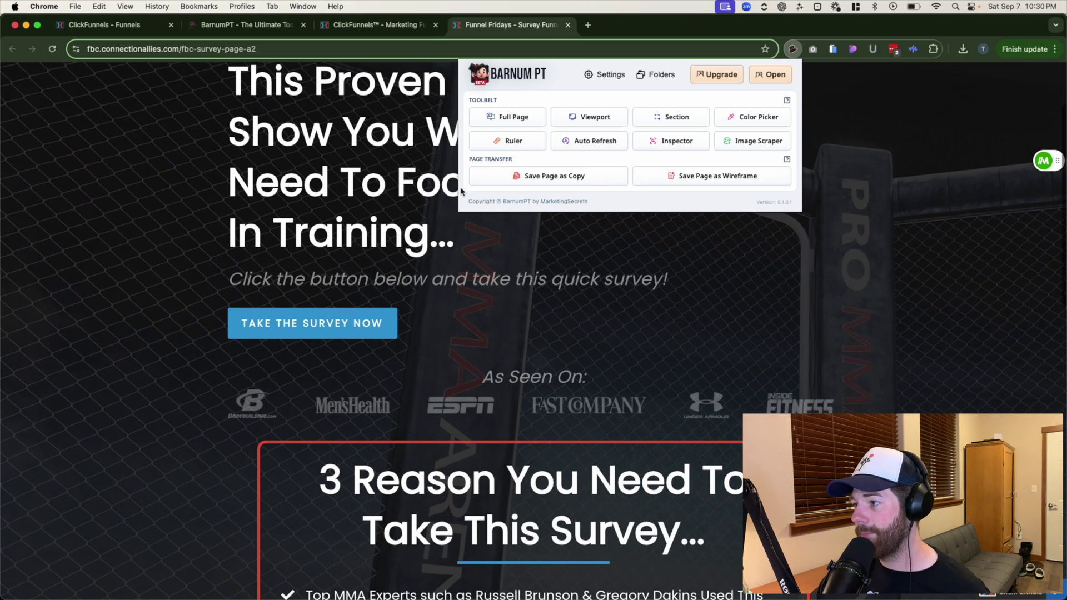
{"action": "scroll", "coordinate": [502, 280], "scroll_direction": "up", "scroll_amount": 3}
{"action": "left_click", "coordinate": [762, 219]}
{"action": "key", "text": "super+1"}
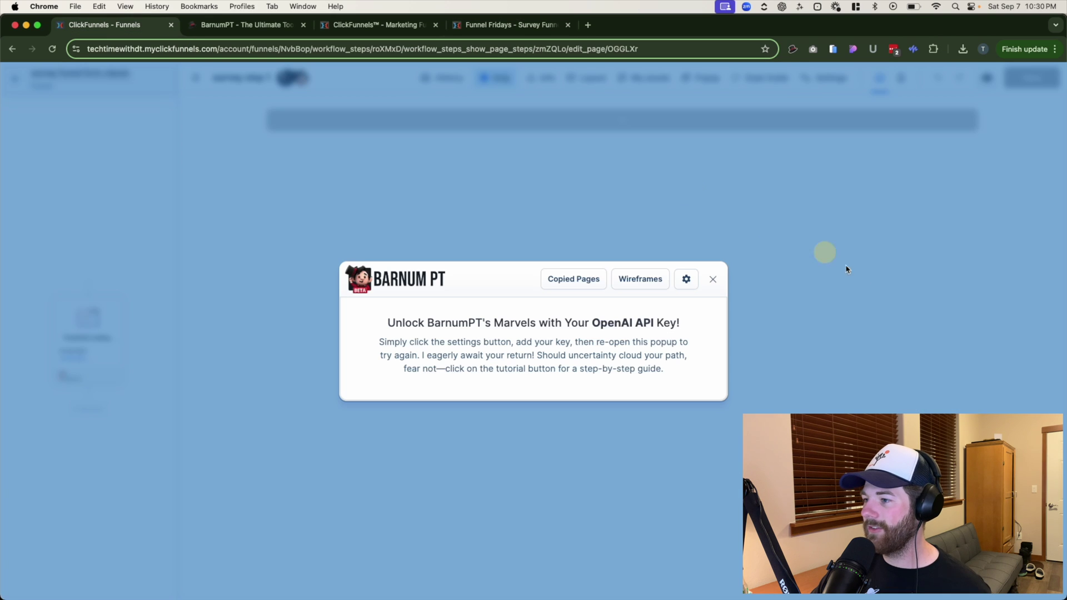
{"action": "left_click", "coordinate": [560, 281]}
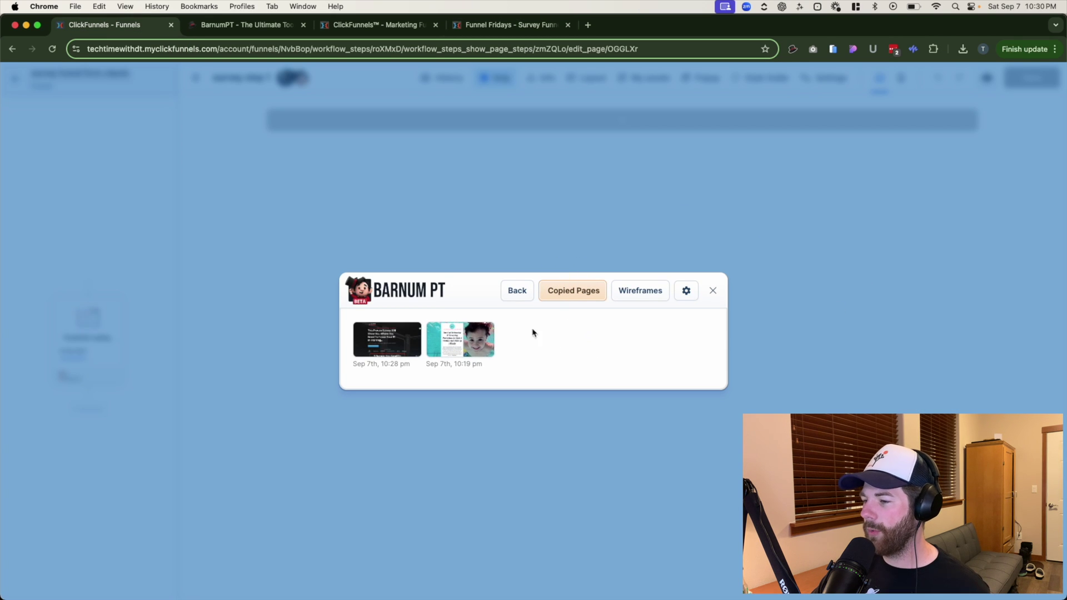
Import the latest copied page, the 10:28 pm survey copy, into 'survey step 1'.
{"action": "left_click", "coordinate": [396, 341]}
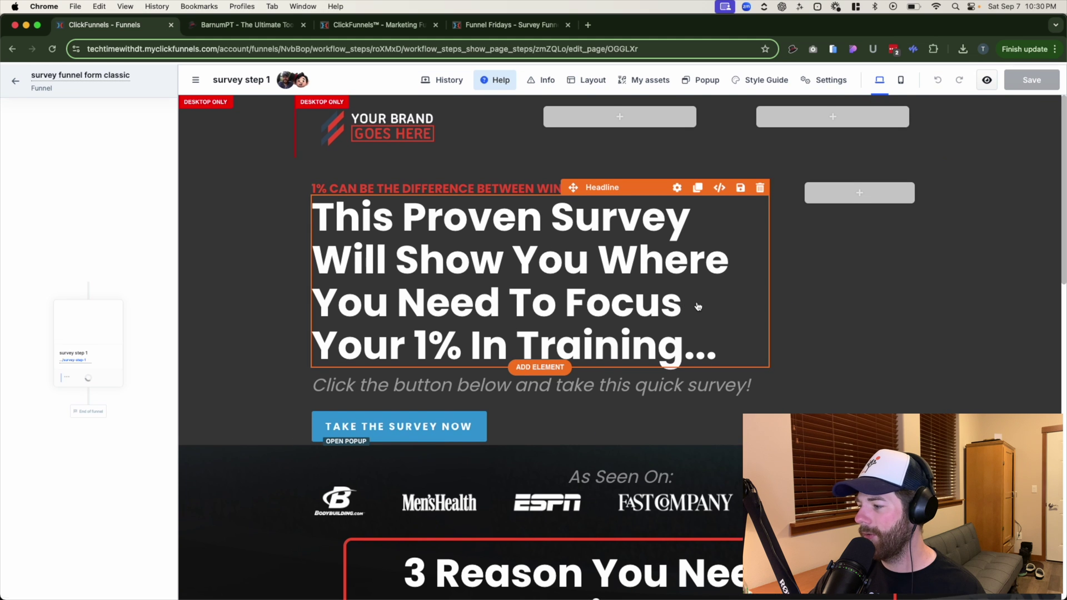
{"action": "scroll", "coordinate": [778, 356], "scroll_direction": "down", "scroll_amount": 5}
{"action": "scroll", "coordinate": [820, 389], "scroll_direction": "down", "scroll_amount": 8}
{"action": "scroll", "coordinate": [822, 384], "scroll_direction": "up", "scroll_amount": 15}
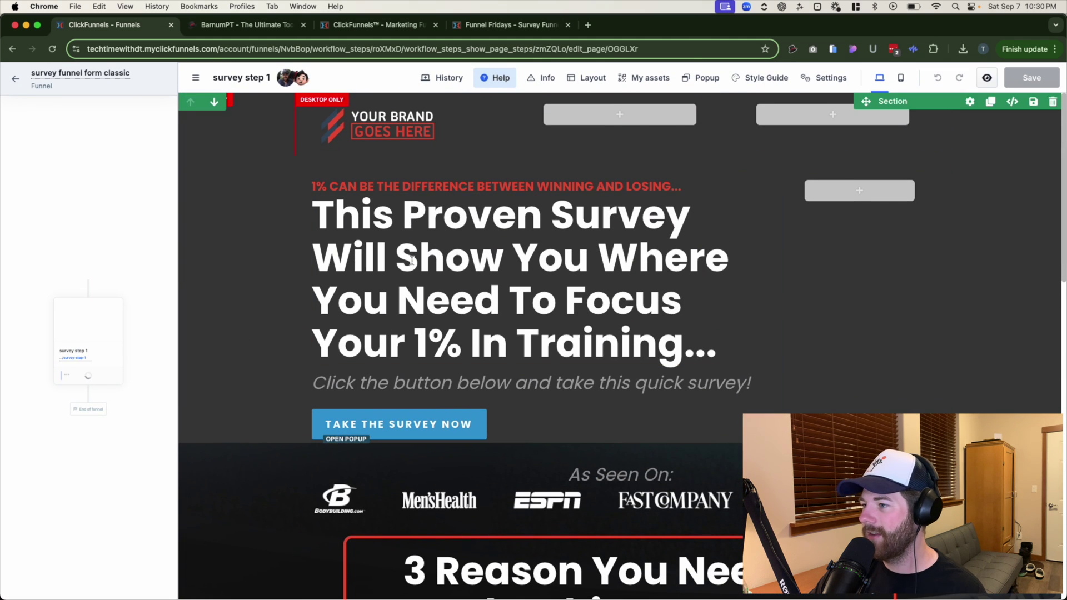
Set the body background image fit to top centre to restore the cage photo.
{"action": "mouse_move", "coordinate": [817, 78]}
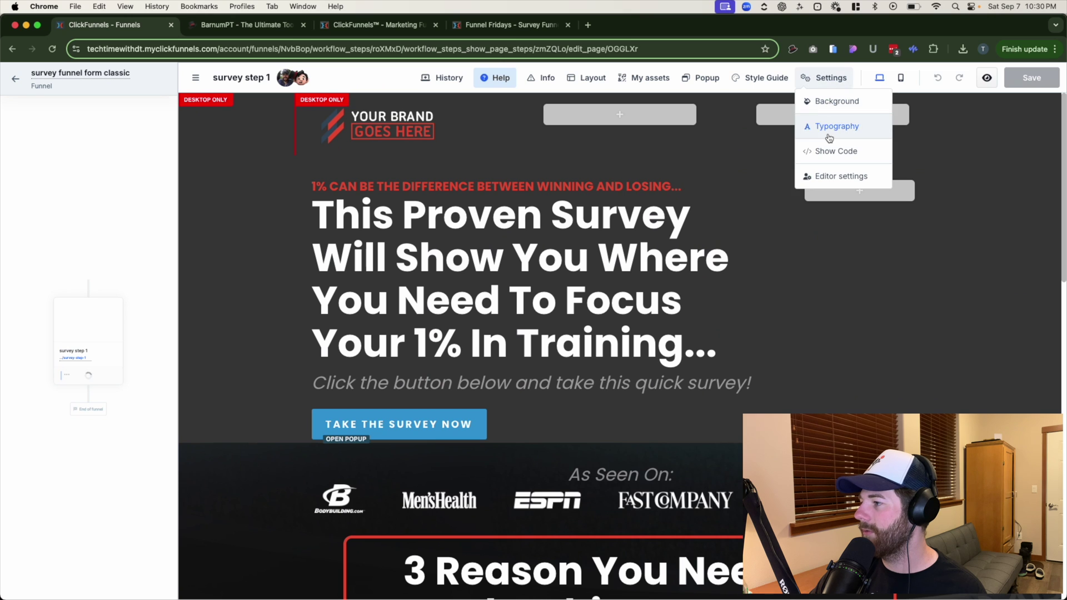
{"action": "left_click", "coordinate": [835, 105]}
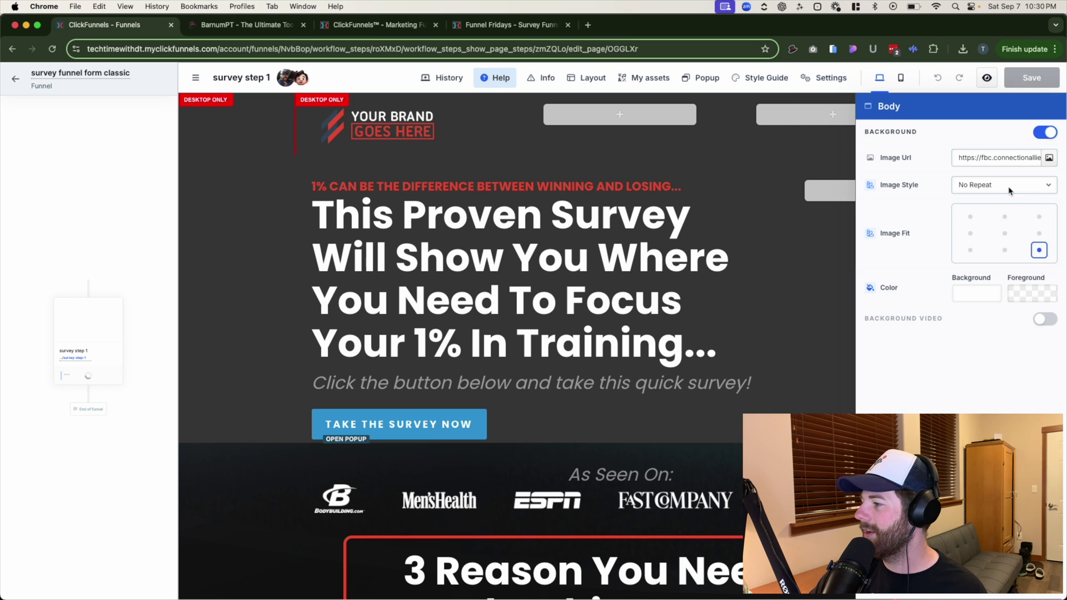
{"action": "left_click", "coordinate": [995, 221]}
{"action": "left_click", "coordinate": [238, 209]}
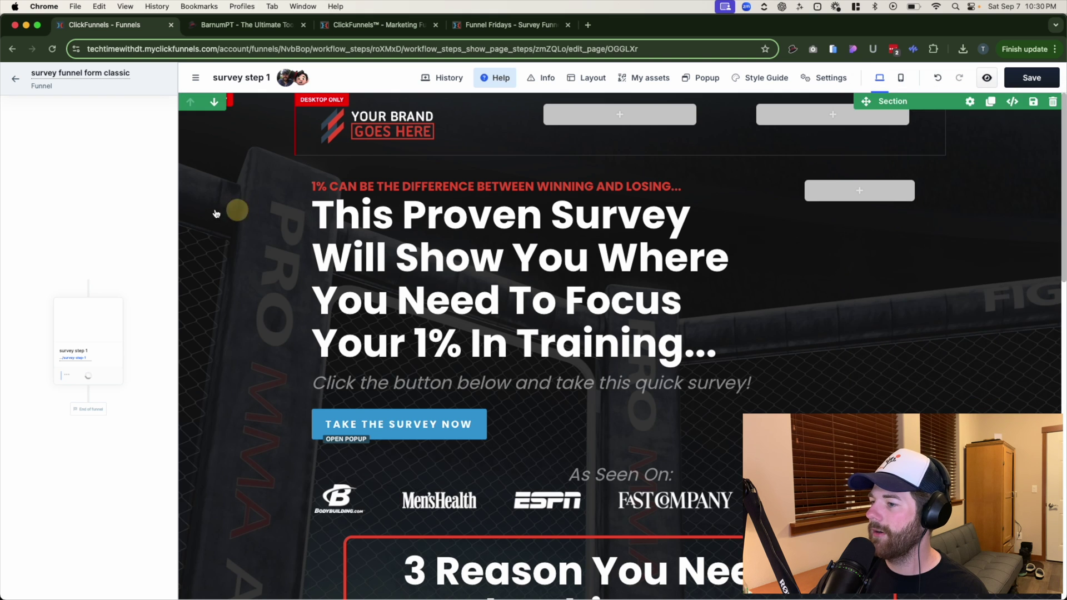
Show the imported survey popup with the fighter photo for editing.
{"action": "scroll", "coordinate": [884, 285], "scroll_direction": "down", "scroll_amount": 5}
{"action": "scroll", "coordinate": [884, 285], "scroll_direction": "up", "scroll_amount": 5}
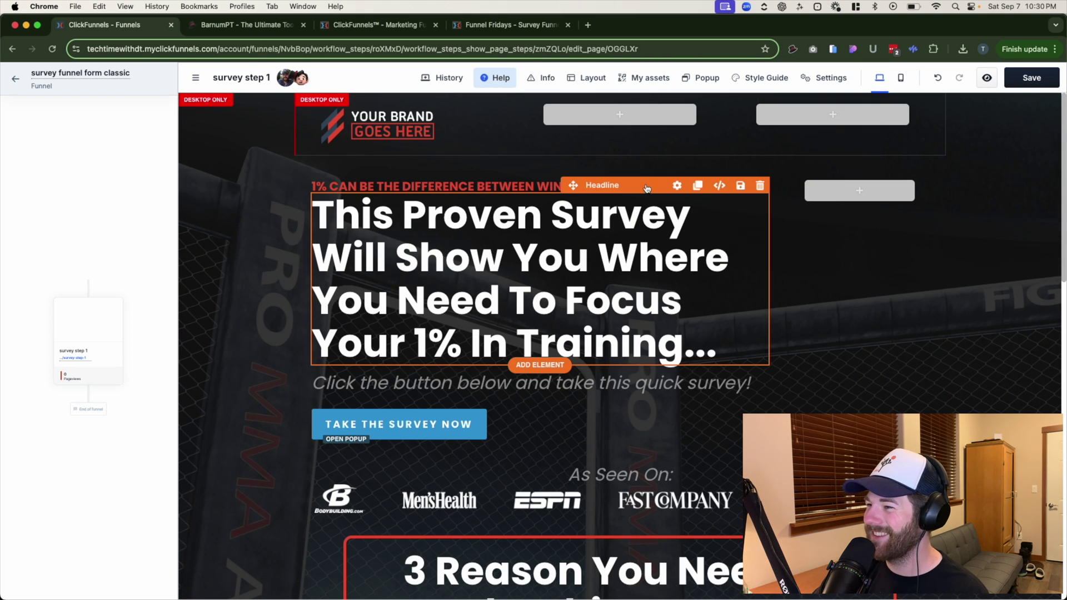
{"action": "mouse_move", "coordinate": [701, 79]}
{"action": "left_click", "coordinate": [705, 106]}
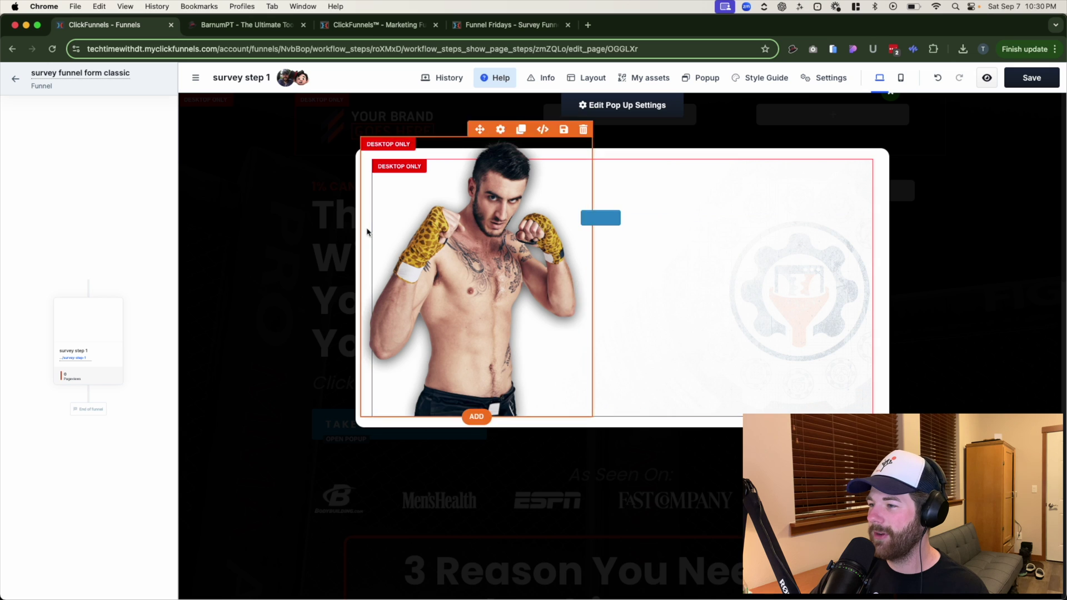
Close the popup and compare the rebuilt page against the live original.
{"action": "left_click", "coordinate": [916, 221]}
{"action": "scroll", "coordinate": [914, 222], "scroll_direction": "down", "scroll_amount": 15}
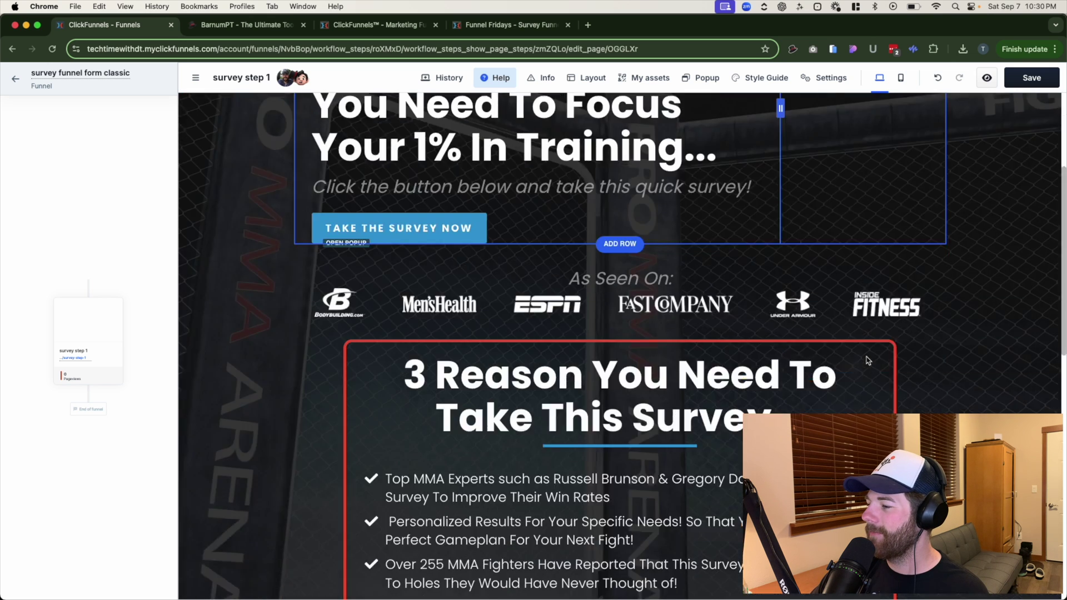
{"action": "scroll", "coordinate": [859, 344], "scroll_direction": "up", "scroll_amount": 12}
{"action": "scroll", "coordinate": [859, 345], "scroll_direction": "up", "scroll_amount": 5}
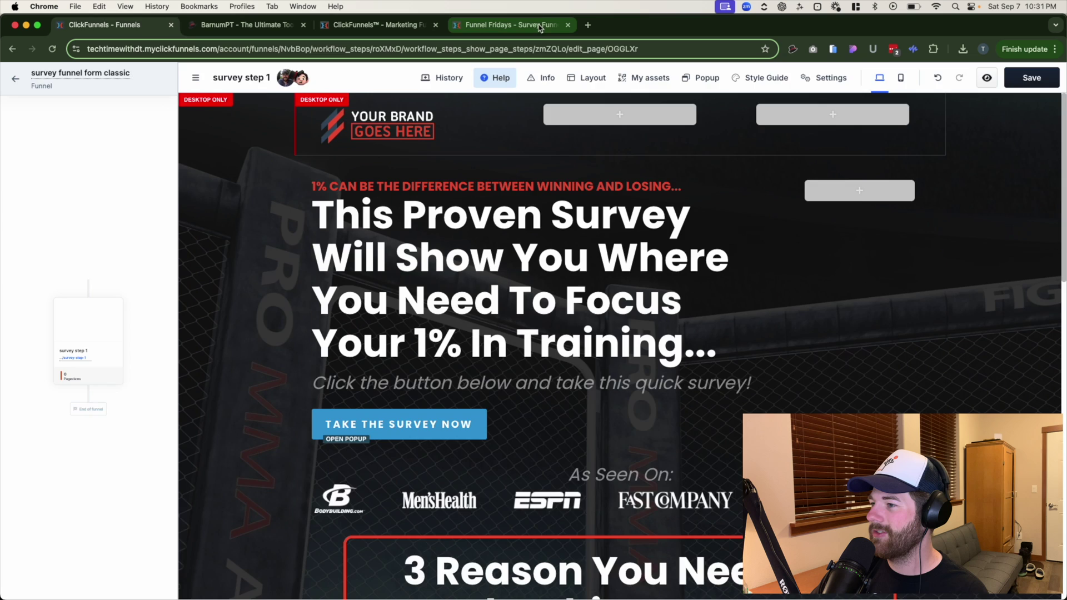
{"action": "left_click", "coordinate": [505, 25]}
{"action": "left_click", "coordinate": [120, 27]}
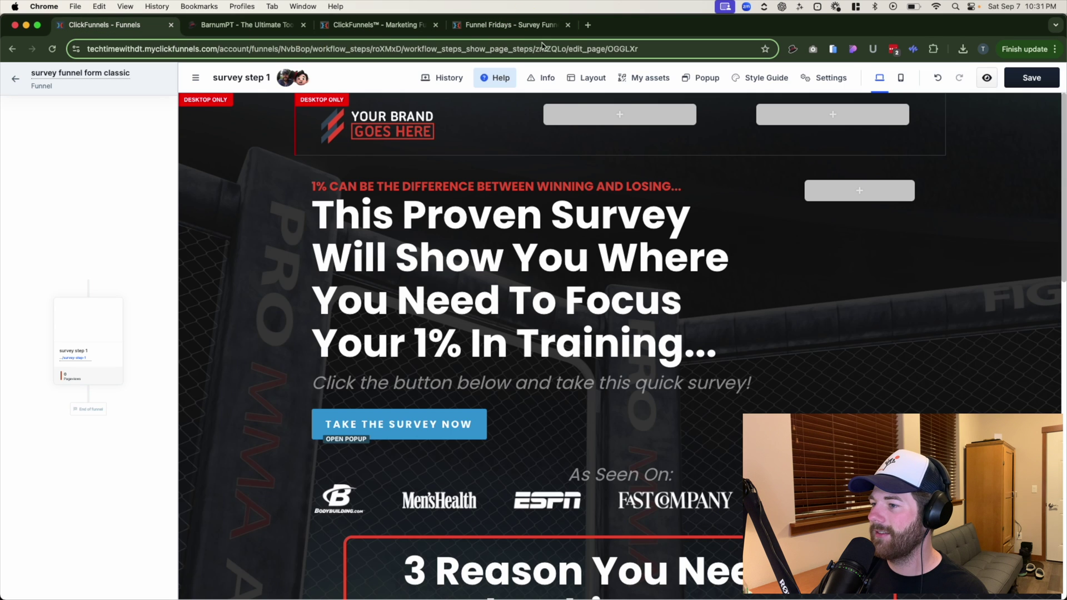
{"action": "left_click", "coordinate": [501, 26]}
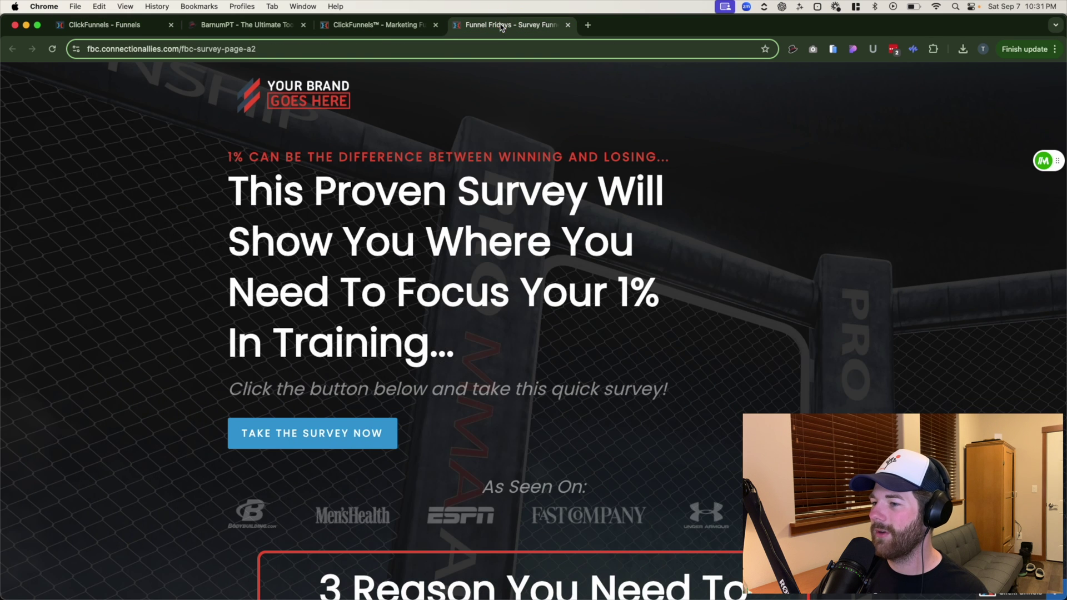
{"action": "left_click", "coordinate": [114, 25]}
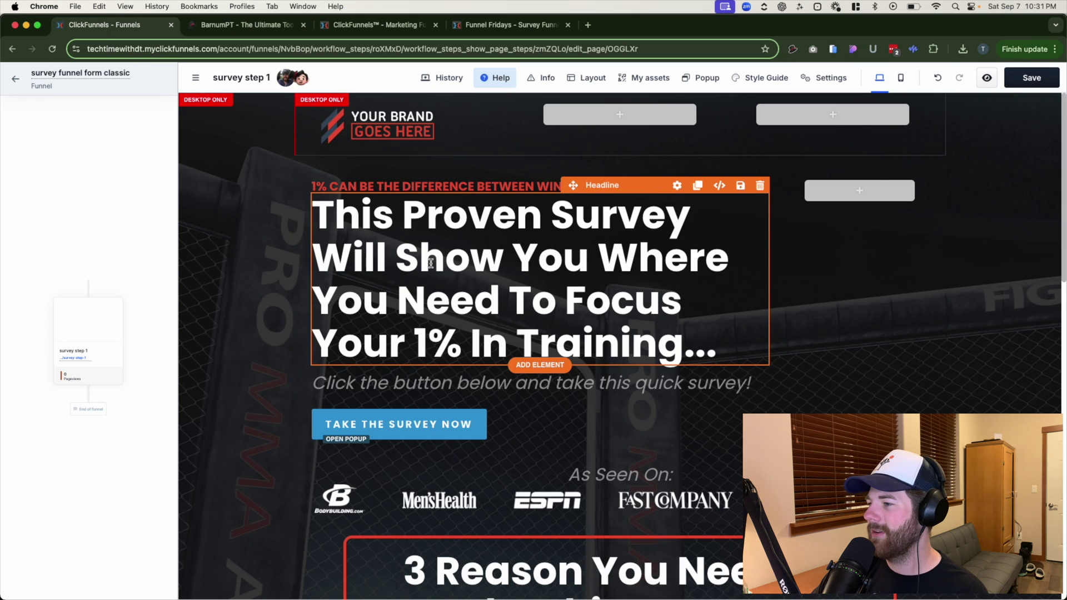
Open the headline's settings, then inspect the original headline in DevTools (70px Poppins, white).
{"action": "left_click", "coordinate": [677, 185]}
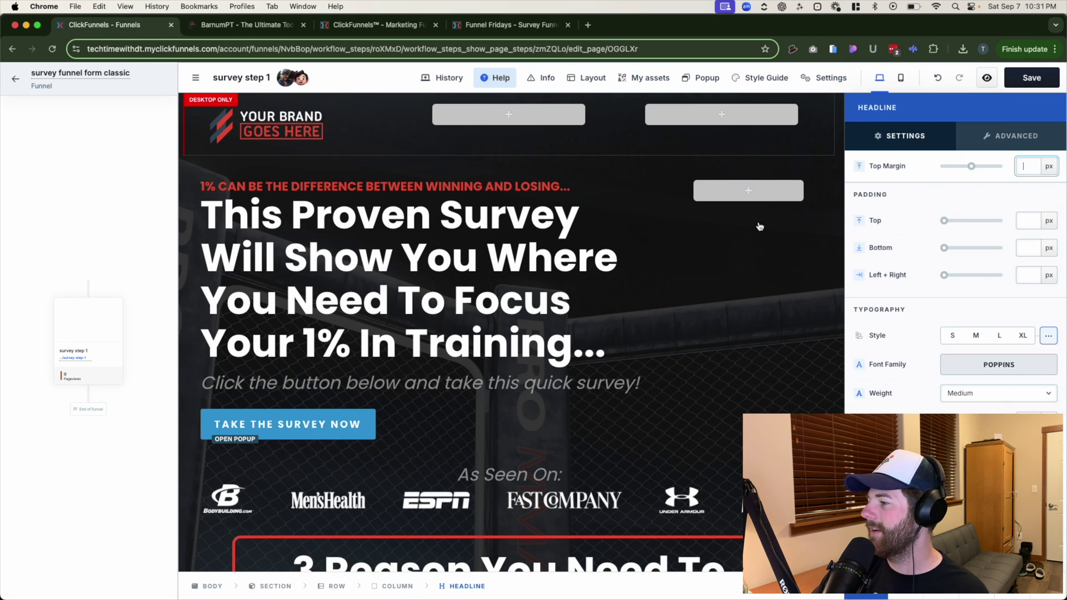
{"action": "left_click", "coordinate": [522, 25]}
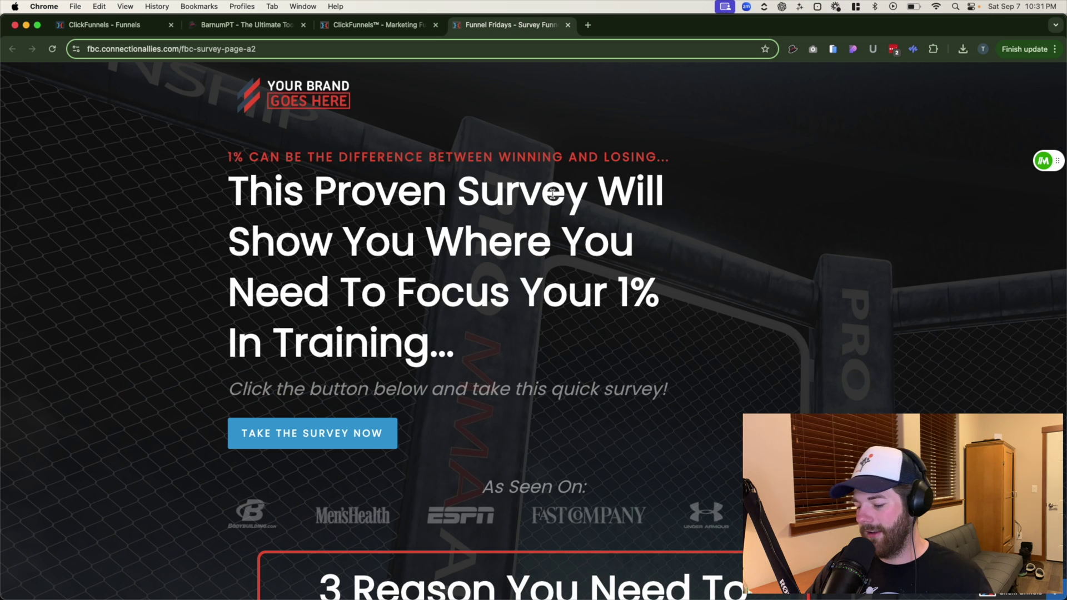
{"action": "left_click", "coordinate": [547, 198]}
{"action": "key", "text": "super+shift+c"}
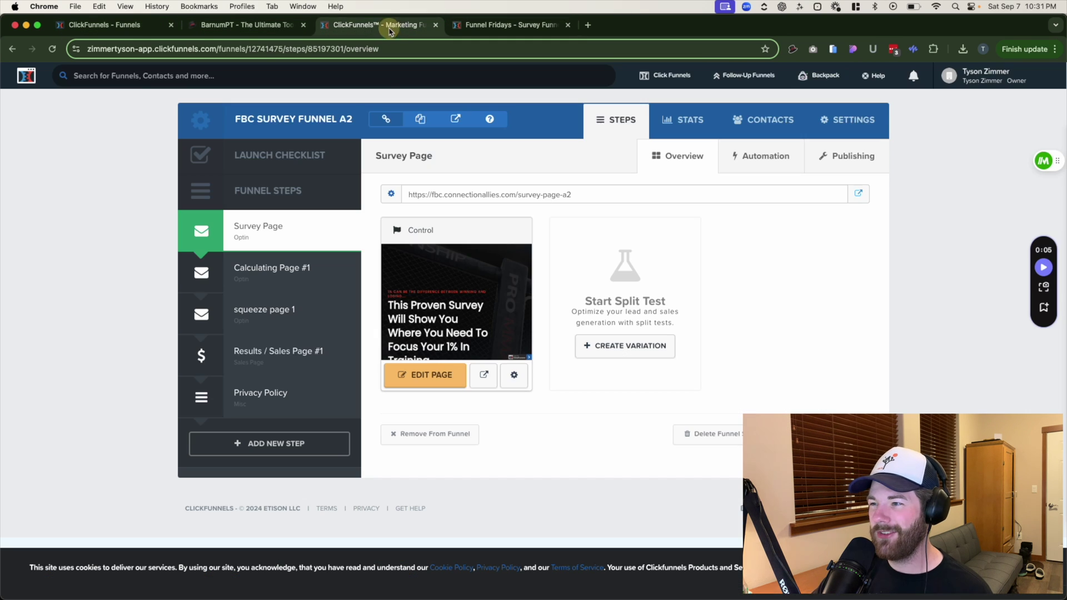
Check the Classic funnel's Calculating Page #1 step, then return to the 'survey step 1' editor.
{"action": "left_click", "coordinate": [383, 25]}
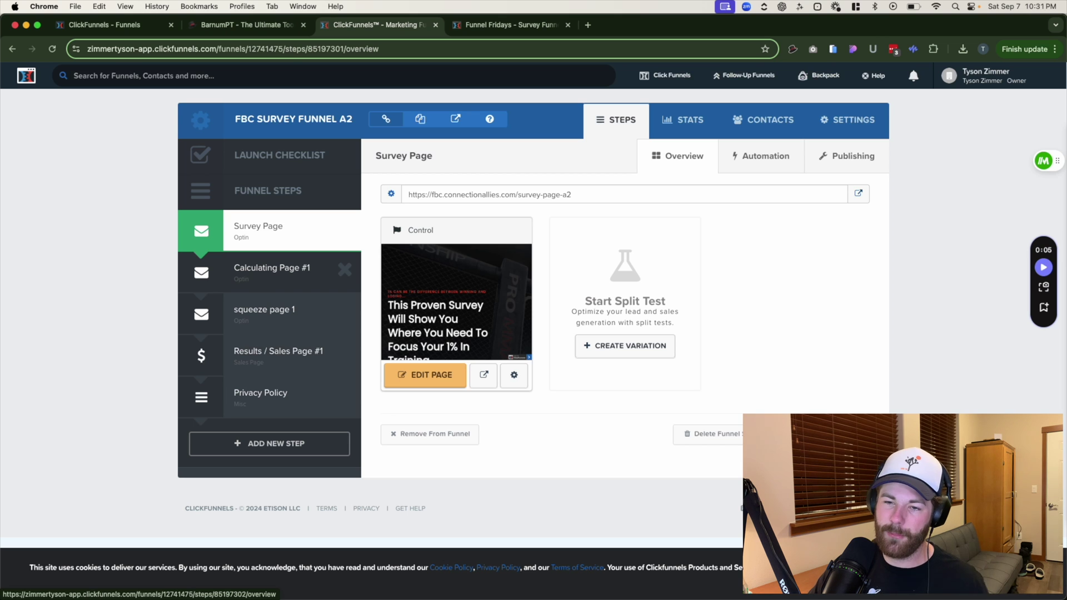
{"action": "left_click", "coordinate": [294, 281]}
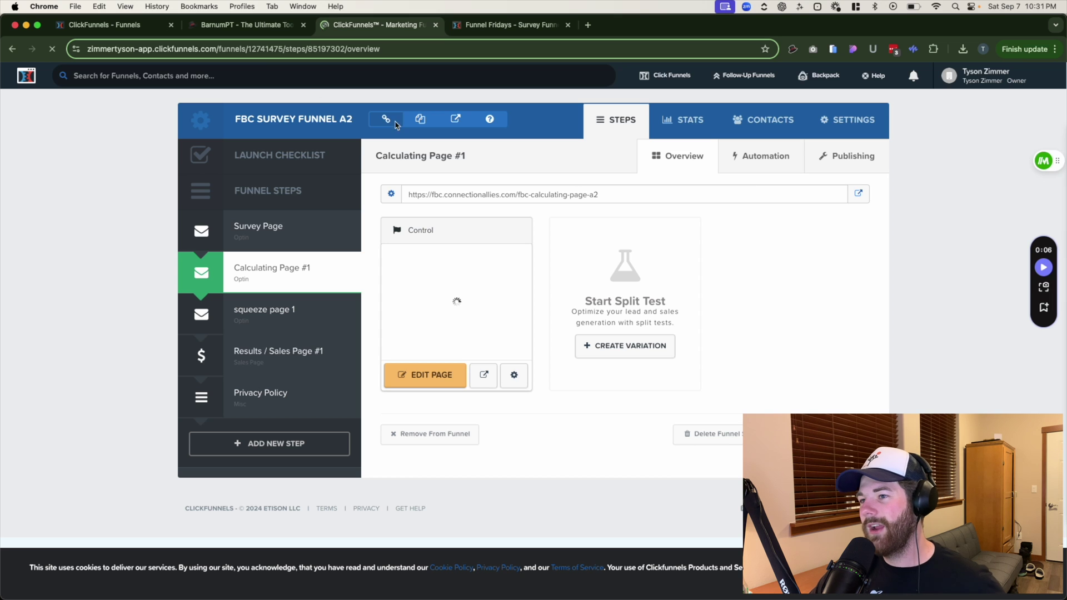
{"action": "left_click", "coordinate": [143, 30]}
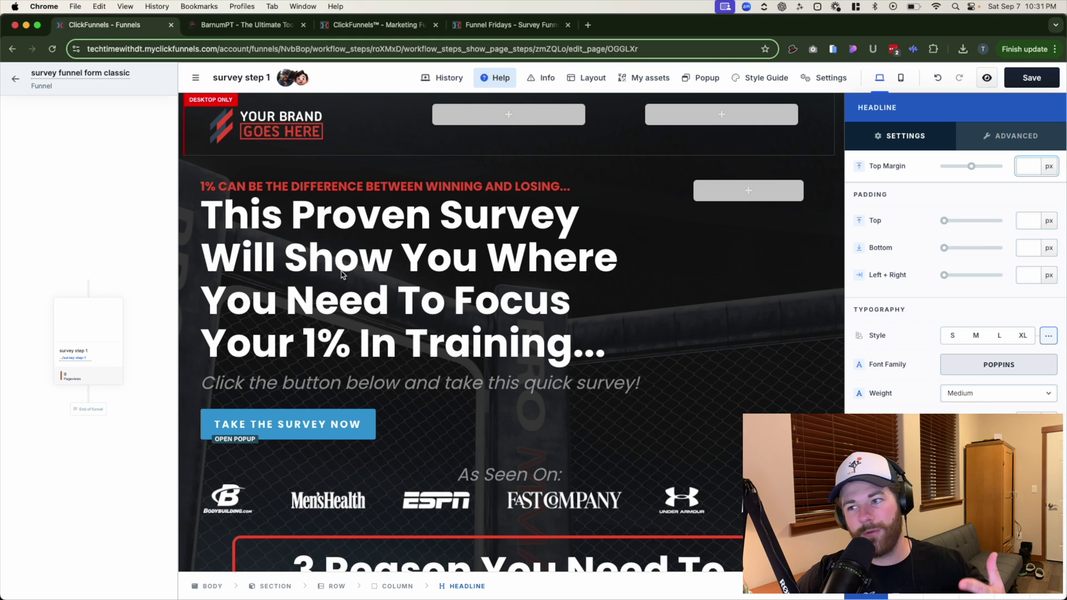
Close the Headline and Section panels to view the full cage-background page, then go to BarnumPT.
{"action": "scroll", "coordinate": [355, 276], "scroll_direction": "down", "scroll_amount": 1}
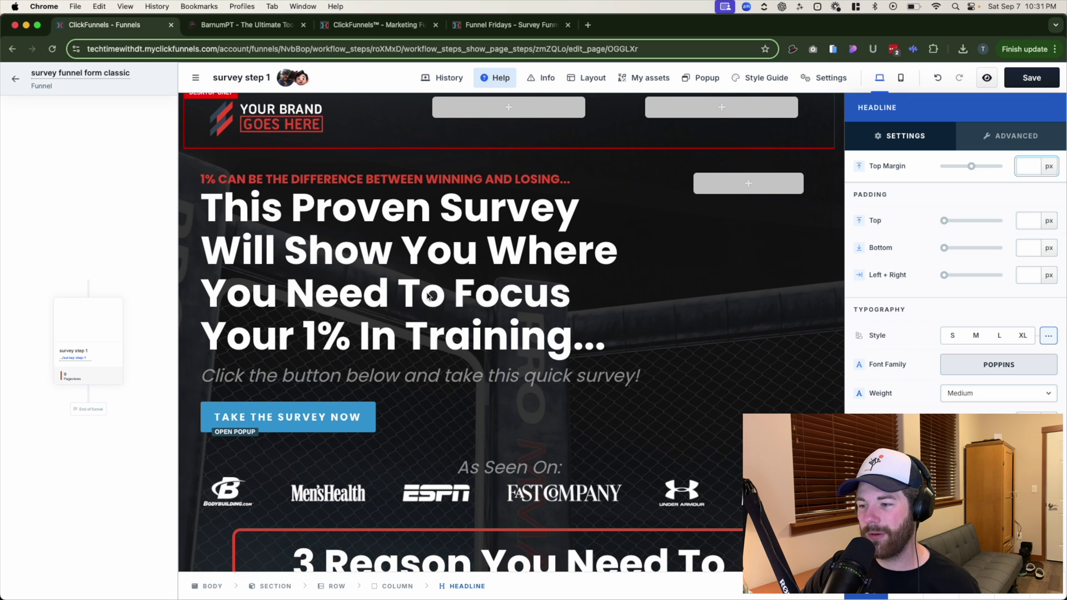
{"action": "left_click", "coordinate": [293, 457]}
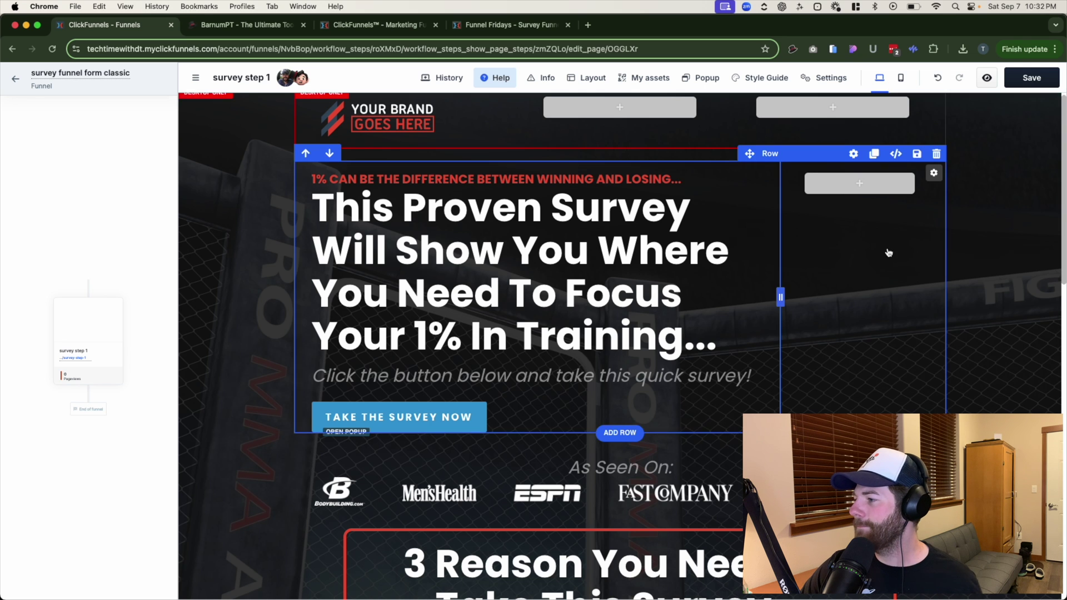
{"action": "left_click", "coordinate": [774, 236]}
{"action": "key", "text": "Escape"}
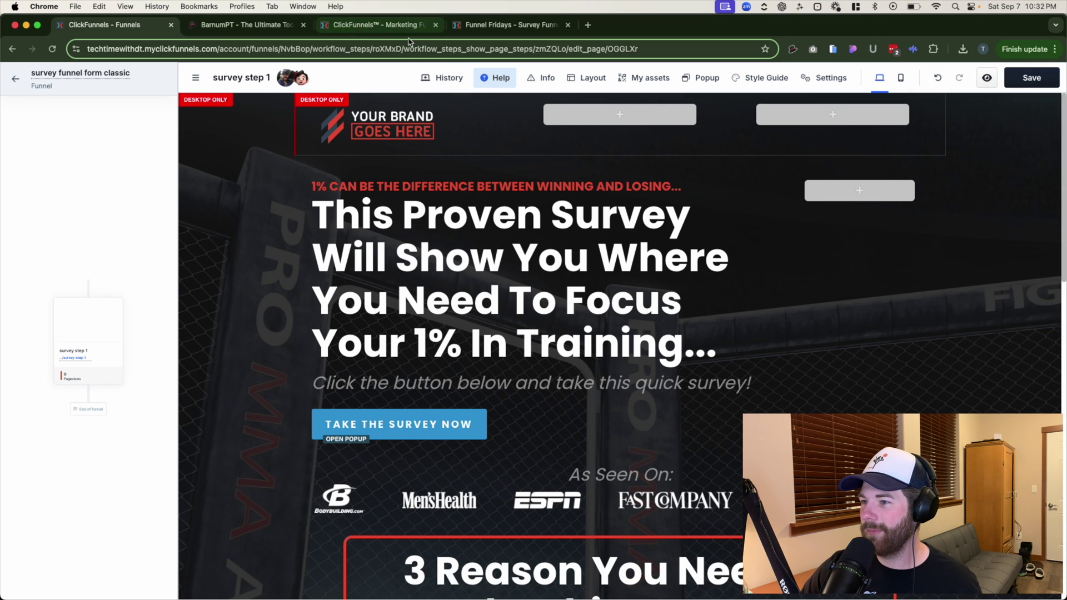
{"action": "left_click", "coordinate": [251, 32]}
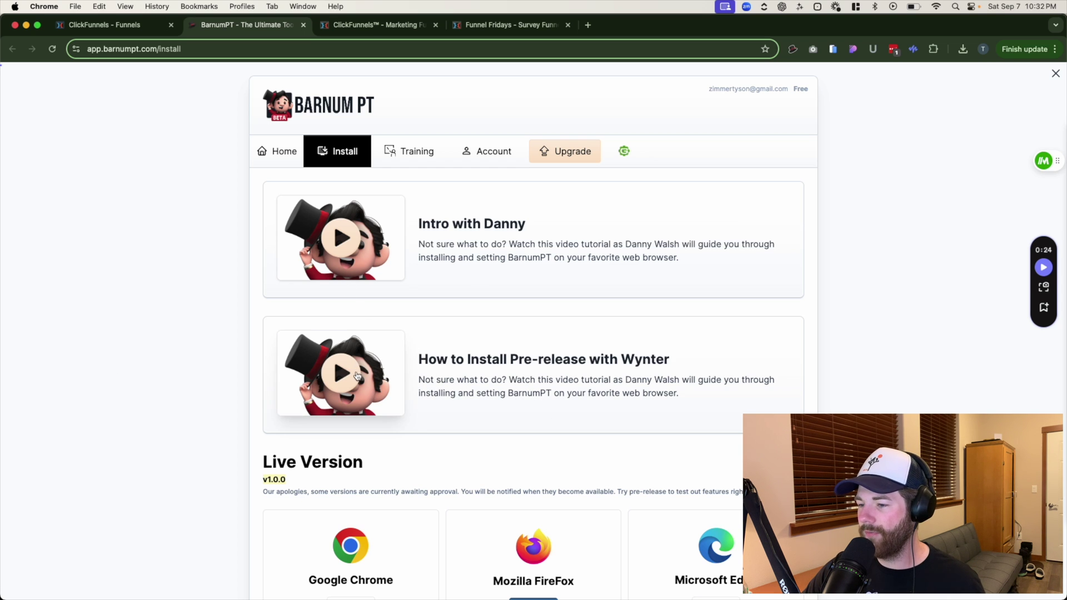
Review BarnumPT's install page: v1.0.0 live only for Firefox, Chrome and Edge in review, v1.0.1 pre-release.
{"action": "scroll", "coordinate": [358, 376], "scroll_direction": "down", "scroll_amount": 1}
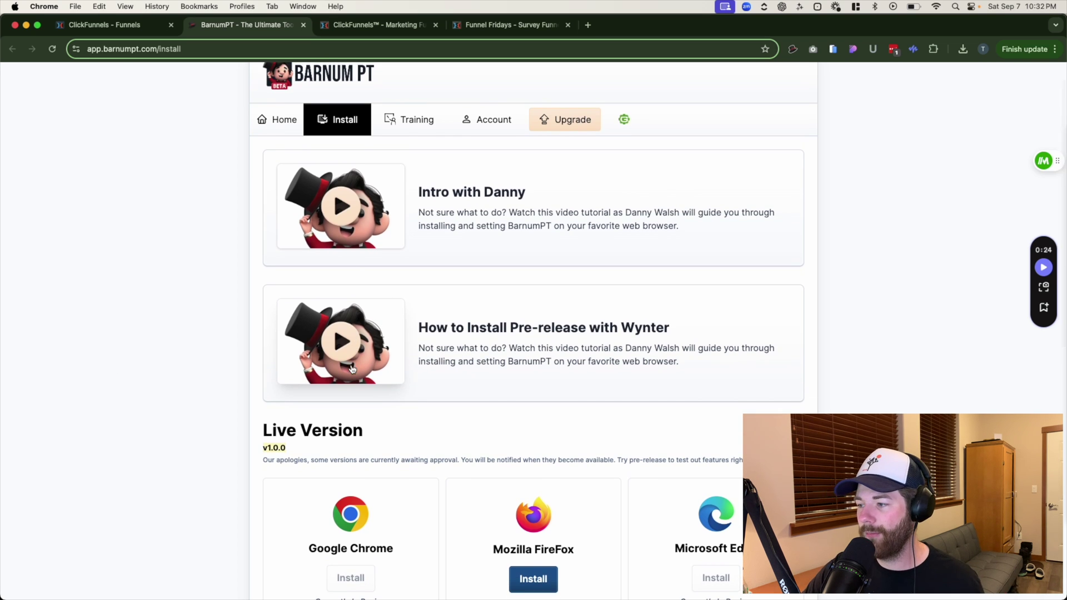
{"action": "scroll", "coordinate": [352, 369], "scroll_direction": "down", "scroll_amount": 7}
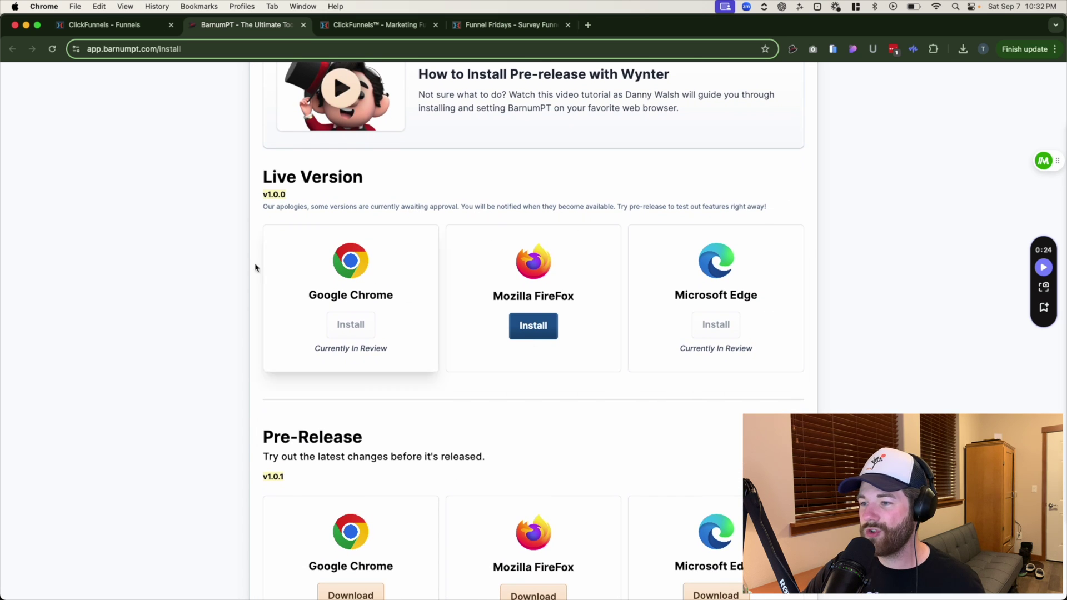
{"action": "scroll", "coordinate": [278, 360], "scroll_direction": "down", "scroll_amount": 5}
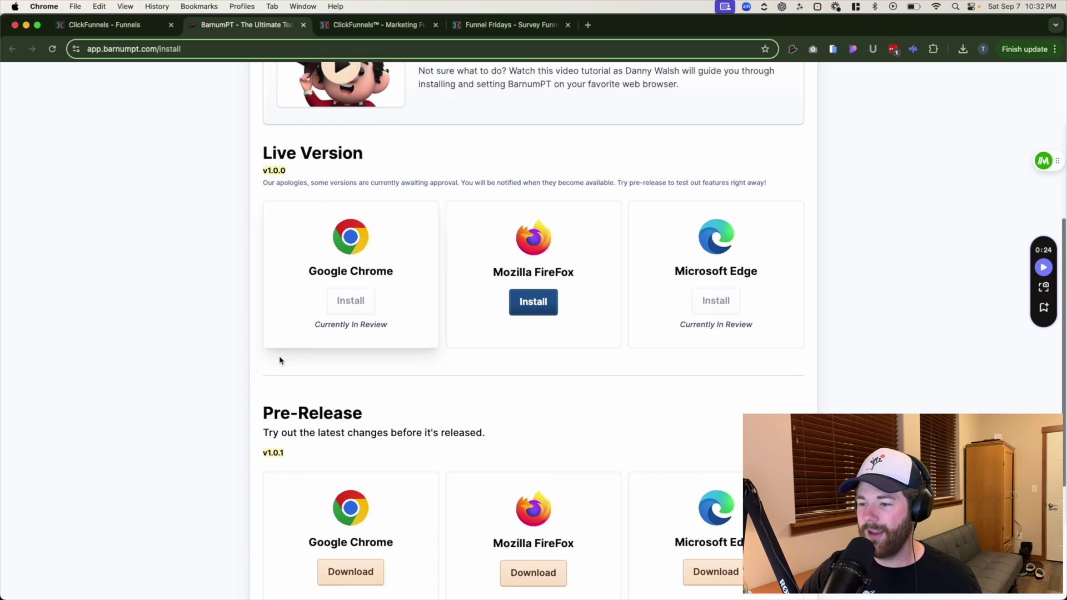
{"action": "scroll", "coordinate": [280, 360], "scroll_direction": "down", "scroll_amount": 1}
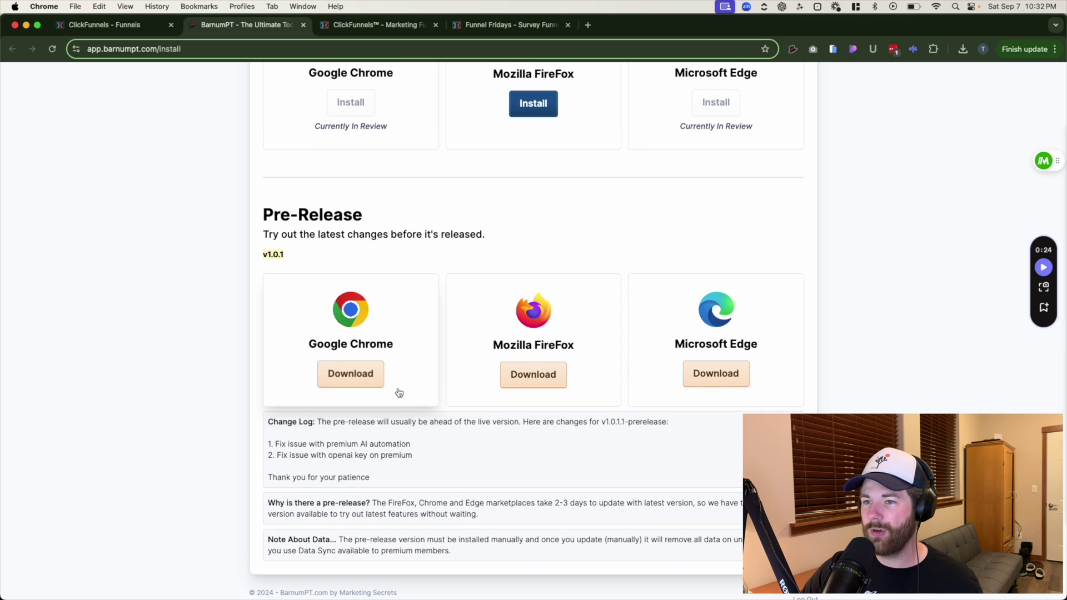
{"action": "left_click_drag", "start_coordinate": [261, 214], "coordinate": [376, 216]}
{"action": "left_click", "coordinate": [464, 266]}
{"action": "scroll", "coordinate": [462, 266], "scroll_direction": "up", "scroll_amount": 7}
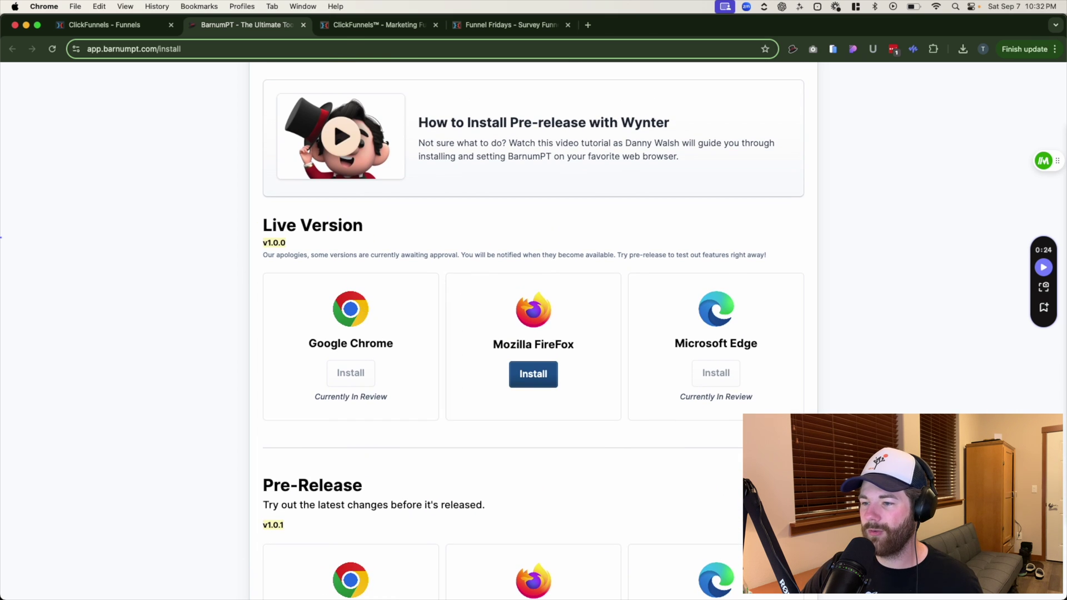